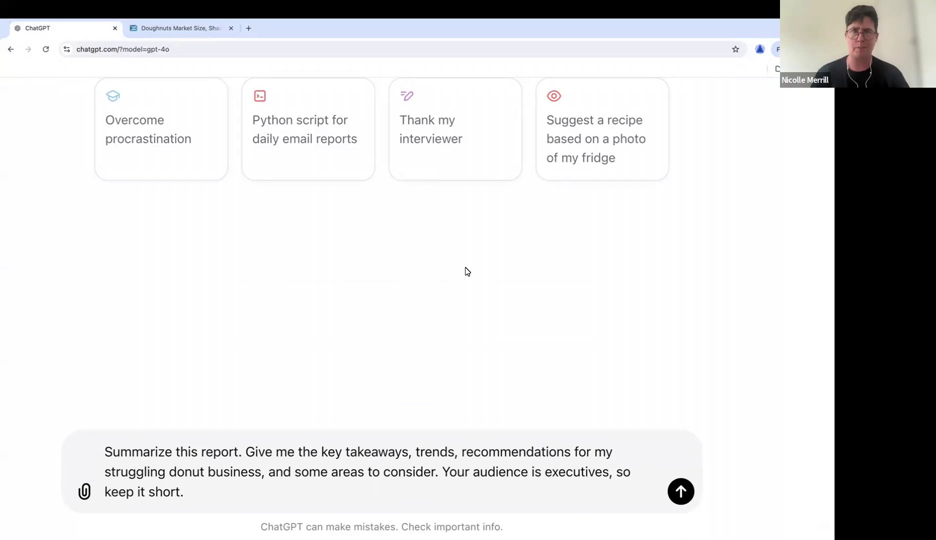
Open the Doughnuts market report page and look over the Key Market Insights section.
{"action": "left_click", "coordinate": [174, 30]}
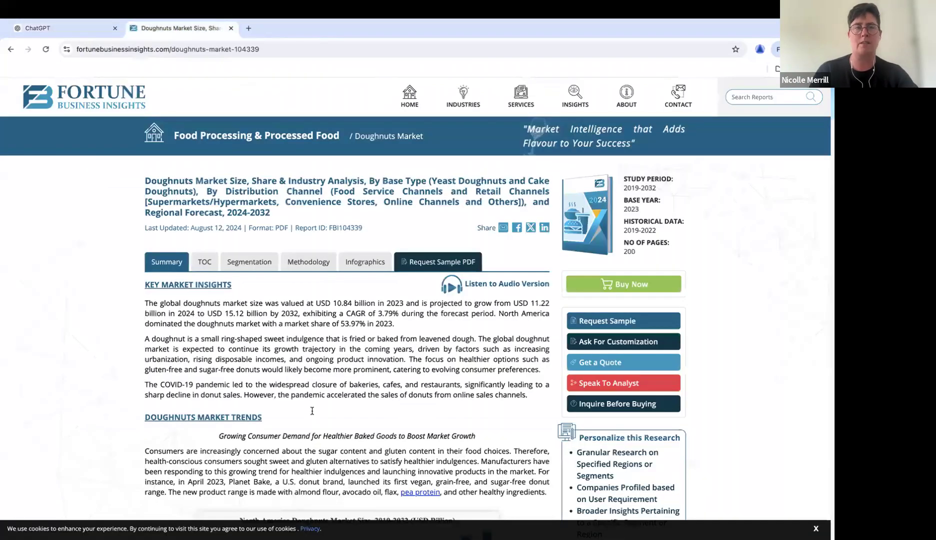
{"action": "scroll", "coordinate": [312, 415], "scroll_direction": "down", "scroll_amount": 10}
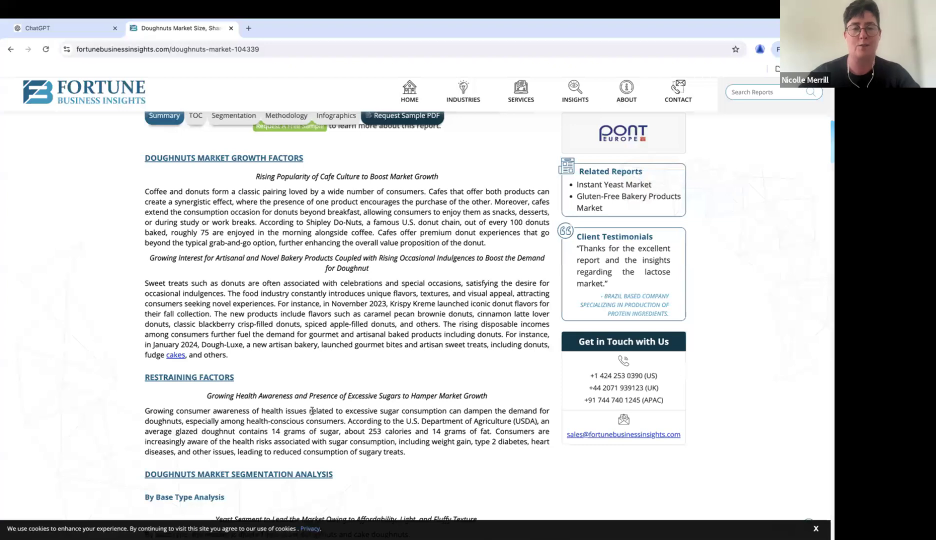
{"action": "scroll", "coordinate": [312, 410], "scroll_direction": "down", "scroll_amount": 10}
{"action": "scroll", "coordinate": [311, 410], "scroll_direction": "up", "scroll_amount": 20}
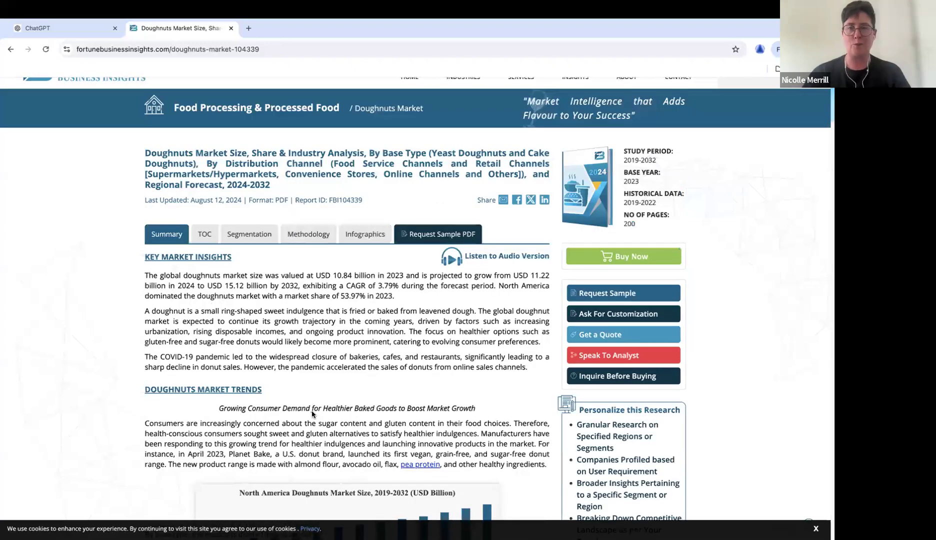
{"action": "scroll", "coordinate": [311, 413], "scroll_direction": "up", "scroll_amount": 1}
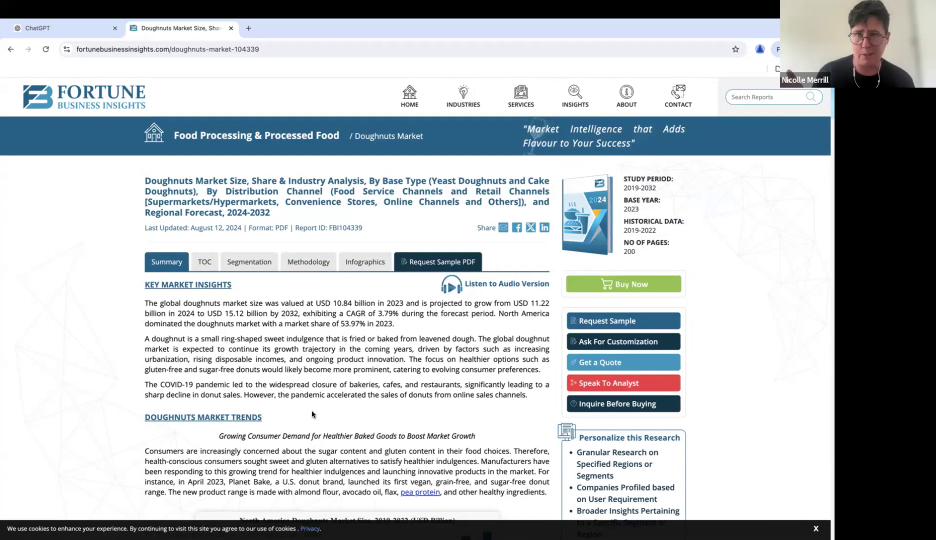
Select and copy the report text from the first paragraph down the page, then return to ChatGPT.
{"action": "left_click_drag", "start_coordinate": [136, 300], "coordinate": [447, 333]}
{"action": "scroll", "coordinate": [347, 454], "scroll_direction": "down", "scroll_amount": 15}
{"action": "scroll", "coordinate": [347, 454], "scroll_direction": "down", "scroll_amount": 15}
{"action": "scroll", "coordinate": [347, 454], "scroll_direction": "down", "scroll_amount": 13}
{"action": "scroll", "coordinate": [347, 455], "scroll_direction": "down", "scroll_amount": 10}
{"action": "scroll", "coordinate": [347, 454], "scroll_direction": "down", "scroll_amount": 5}
{"action": "scroll", "coordinate": [347, 454], "scroll_direction": "up", "scroll_amount": 1}
{"action": "scroll", "coordinate": [347, 454], "scroll_direction": "down", "scroll_amount": 6}
{"action": "scroll", "coordinate": [346, 454], "scroll_direction": "up", "scroll_amount": 9}
{"action": "scroll", "coordinate": [347, 454], "scroll_direction": "up", "scroll_amount": 15}
{"action": "left_click", "coordinate": [88, 34]}
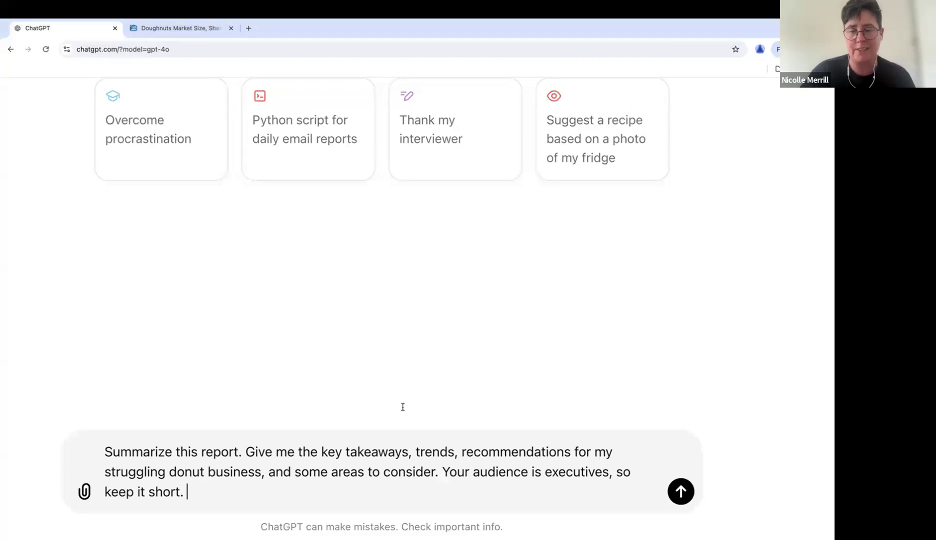
Paste the copied doughnut report on a new line below the executive-summary prompt.
{"action": "mouse_move", "coordinate": [313, 525]}
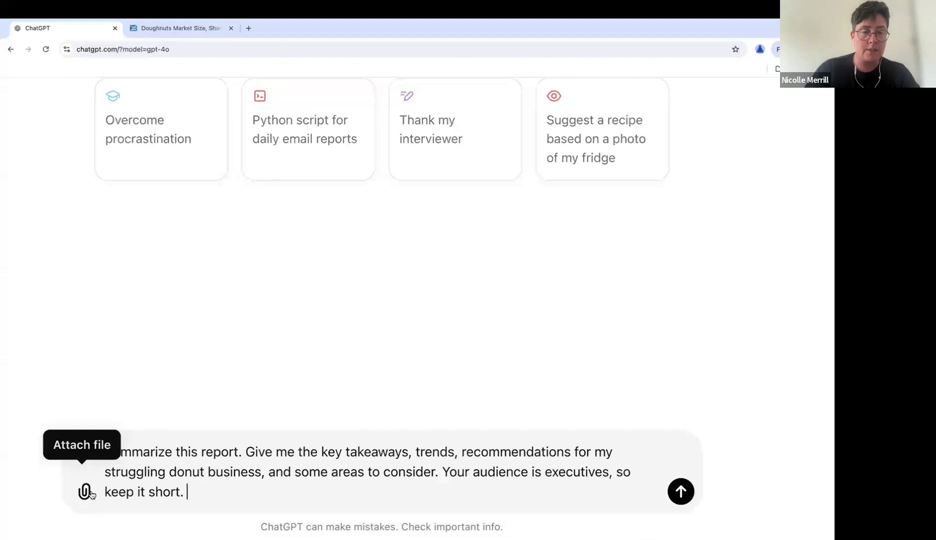
{"action": "key", "text": "shift+Return"}
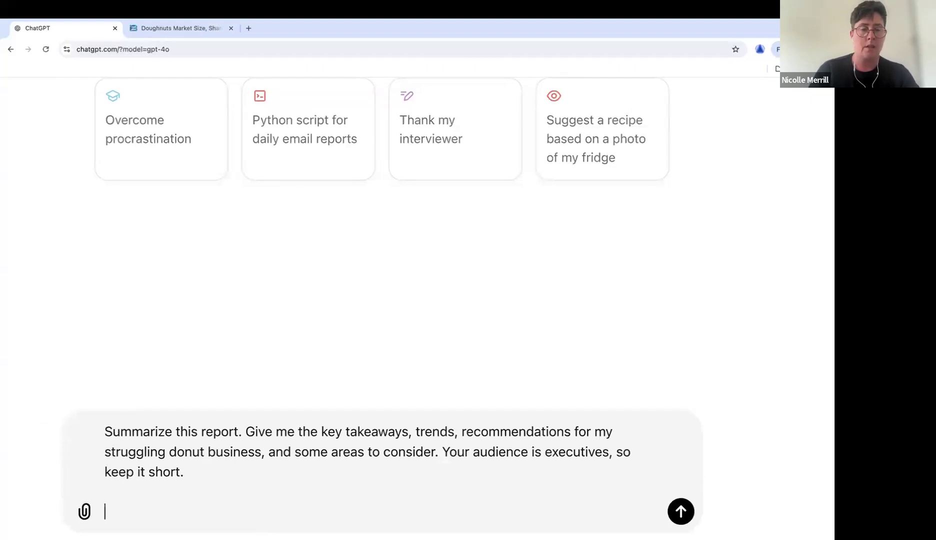
{"action": "type", "text": "The market research report includes quantitative and qualitative insights into the market. This market report also offers a detailed regional and global market trends, market statistics, regional and global market share, and growth rate for all possible market segments. The global market analysis report provides various key insights on the market, an overview of related markets, the competitive landscape, recent industry developments such as mergers and acquisitions, the regulatory scenario in critical countries, and key industry trends.  Source: https://www.fortunebusinessinsights.com/doughnuts-market-104339"}
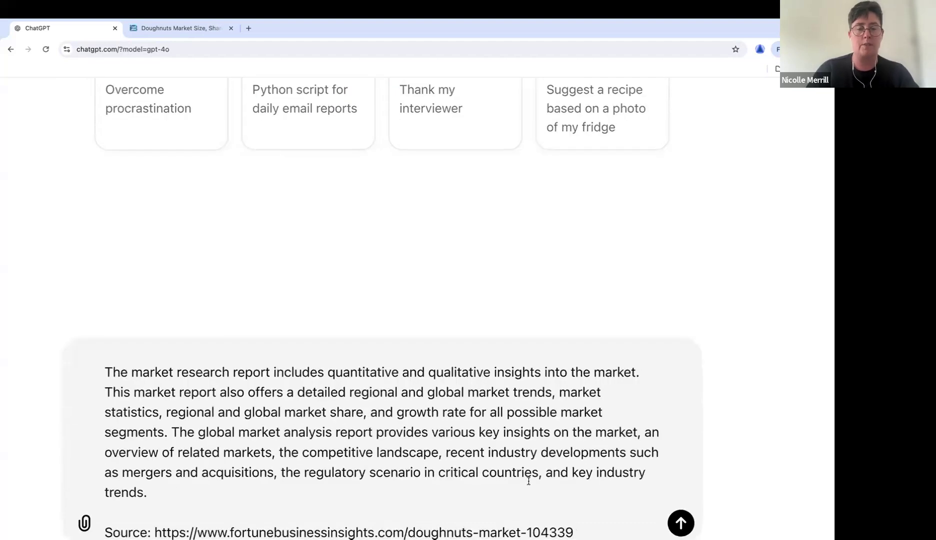
Delete the trailing report-coverage paragraph and Source link, then go back to the prompt's start.
{"action": "left_click", "coordinate": [506, 441]}
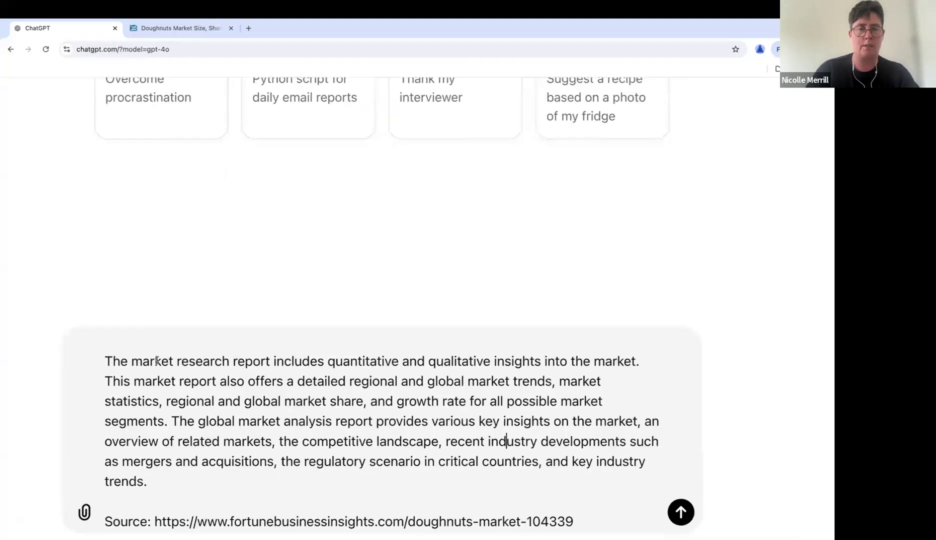
{"action": "left_click_drag", "start_coordinate": [105, 361], "coordinate": [95, 436]}
{"action": "key", "text": "BackSpace"}
{"action": "scroll", "coordinate": [435, 477], "scroll_direction": "up", "scroll_amount": 1}
{"action": "key", "text": "BackSpace"}
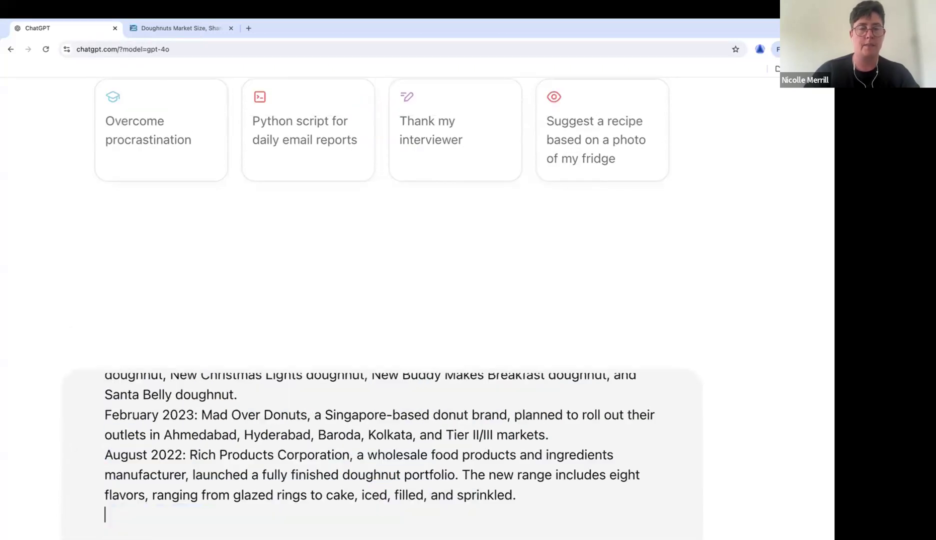
{"action": "scroll", "coordinate": [180, 420], "scroll_direction": "up", "scroll_amount": 3}
{"action": "scroll", "coordinate": [180, 422], "scroll_direction": "down", "scroll_amount": 5}
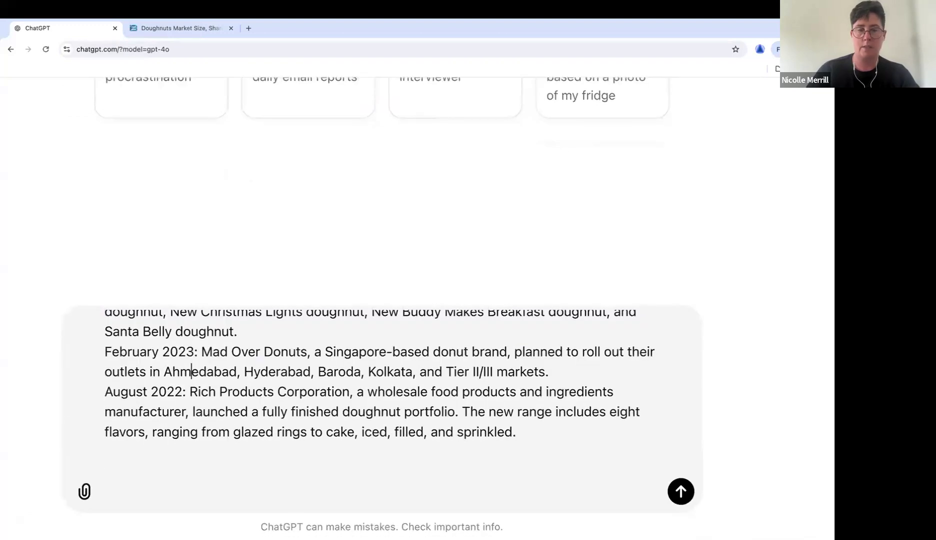
{"action": "scroll", "coordinate": [188, 350], "scroll_direction": "up", "scroll_amount": 10}
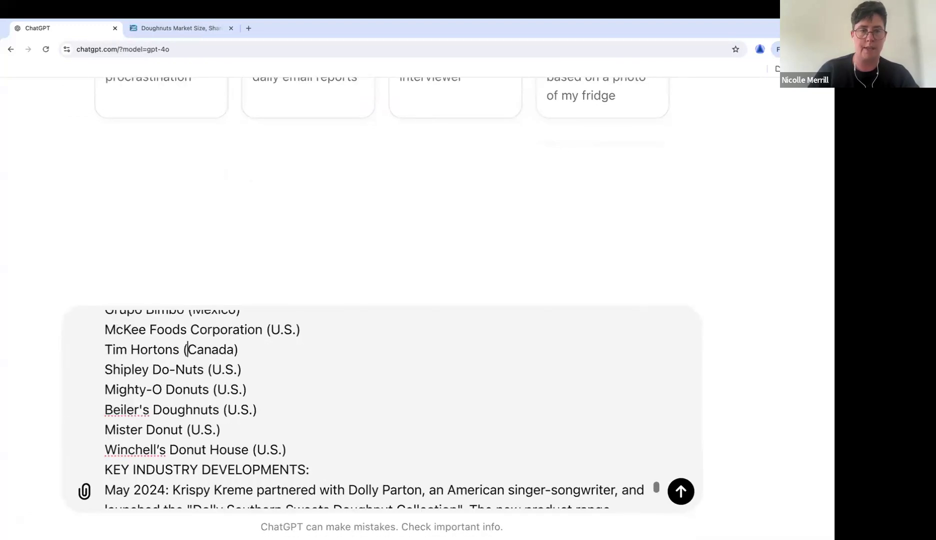
{"action": "scroll", "coordinate": [187, 349], "scroll_direction": "up", "scroll_amount": 10}
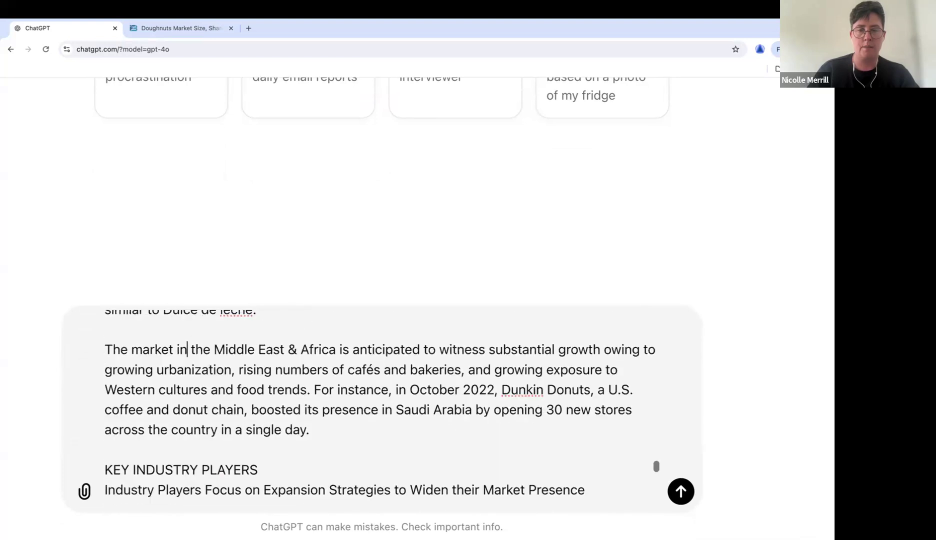
{"action": "scroll", "coordinate": [187, 350], "scroll_direction": "up", "scroll_amount": 10}
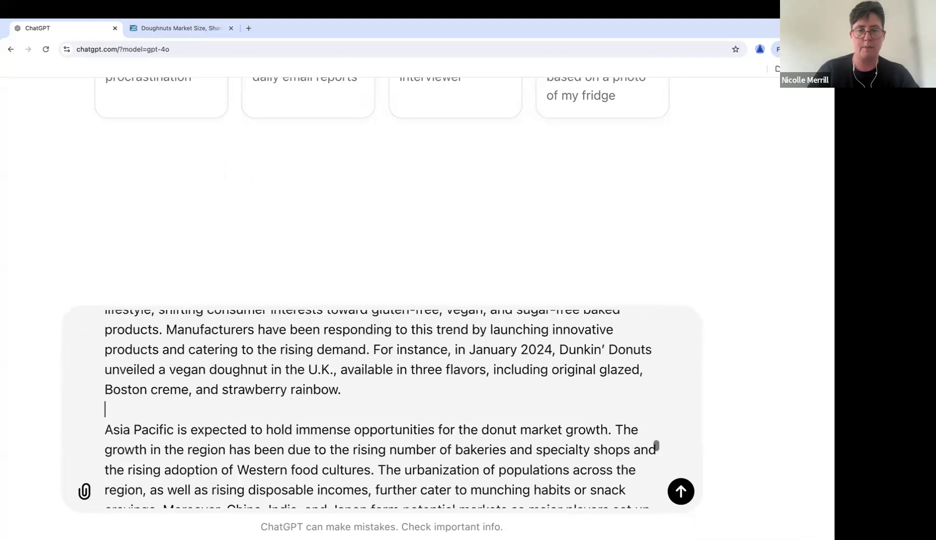
{"action": "key", "text": "super+Up"}
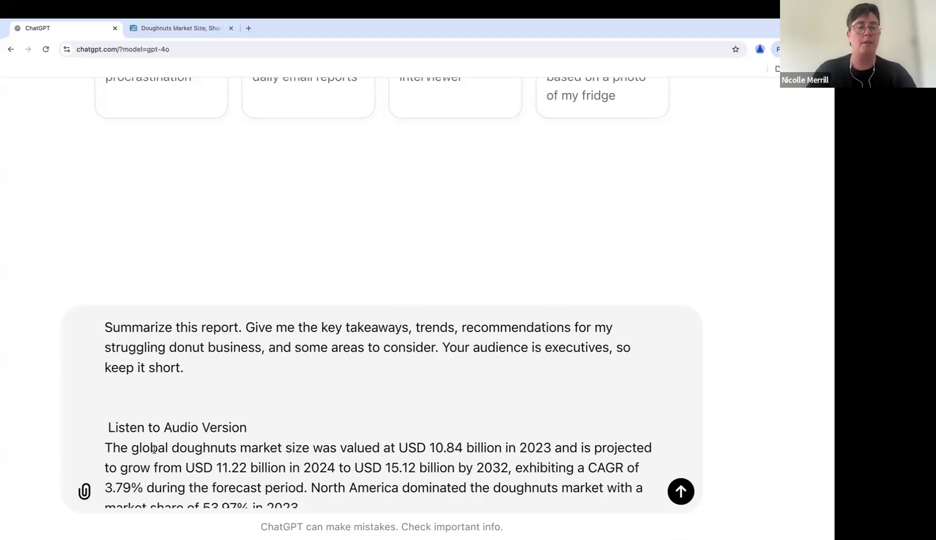
Delete the stray 'Listen to Audio Version' line above the pasted report.
{"action": "triple_click", "coordinate": [152, 428]}
{"action": "key", "text": "BackSpace"}
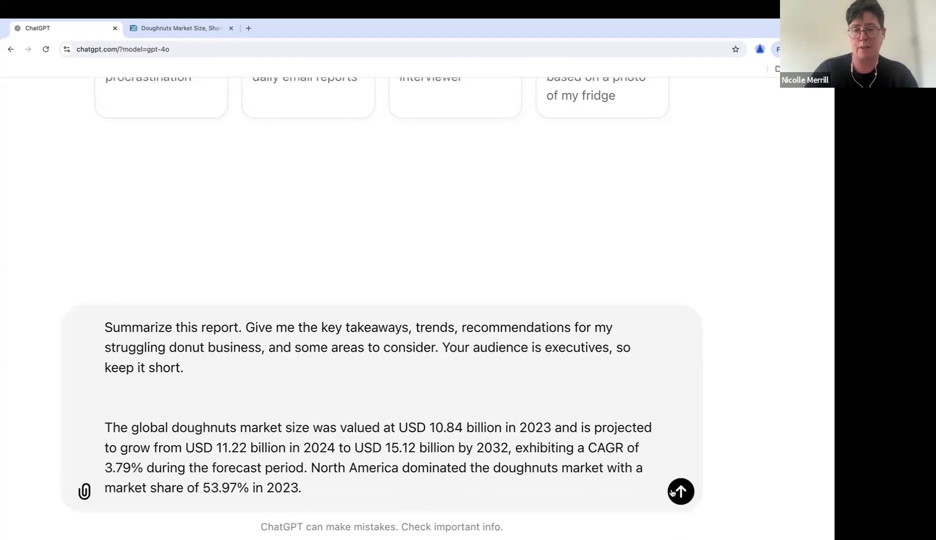
{"action": "left_click", "coordinate": [562, 408]}
Label the pasted text 'THE REPORT:' and send the request to ChatGPT.
{"action": "type", "text": "THE rep"}
{"action": "key", "text": "BackSpace"}
{"action": "key", "text": "BackSpace"}
{"action": "key", "text": "BackSpace"}
{"action": "type", "text": "REPOT:"}
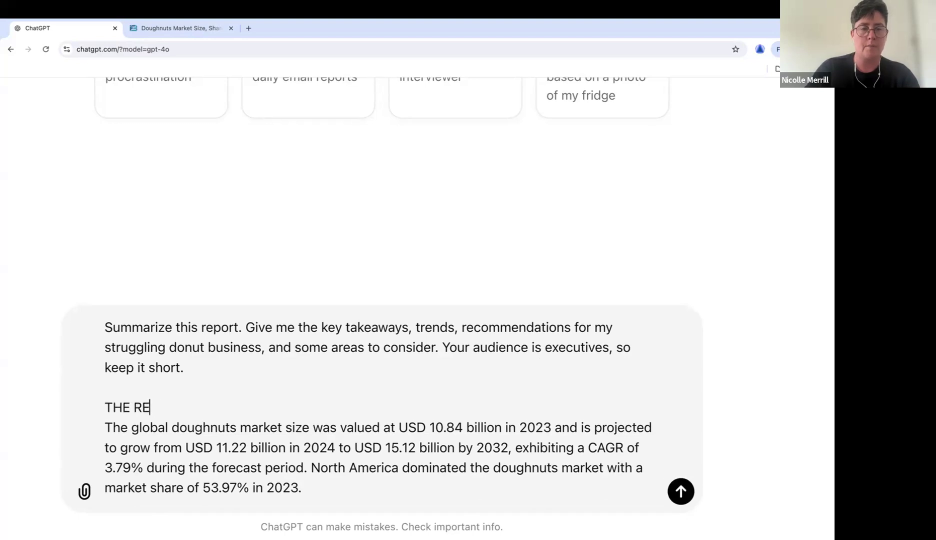
{"action": "key", "text": "BackSpace"}
{"action": "key", "text": "BackSpace"}
{"action": "type", "text": "RT:"}
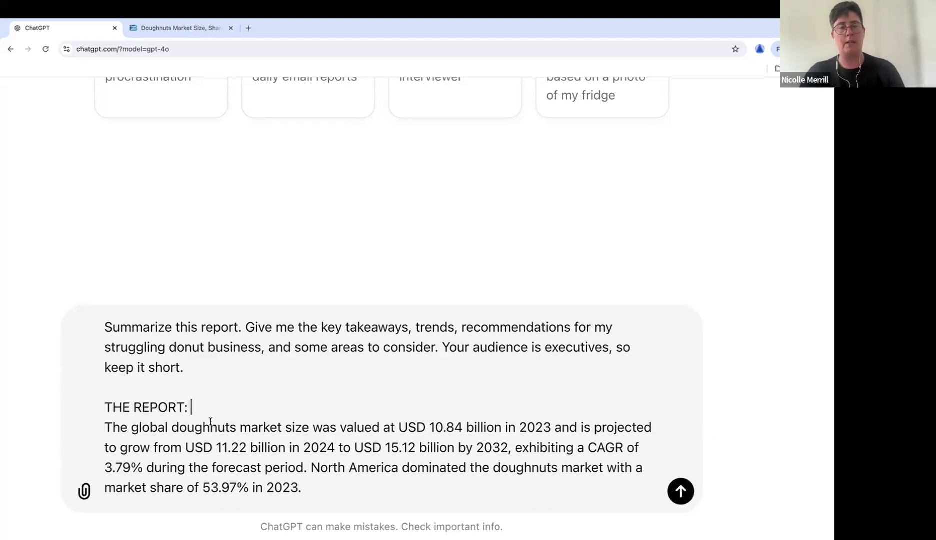
{"action": "triple_click", "coordinate": [85, 413]}
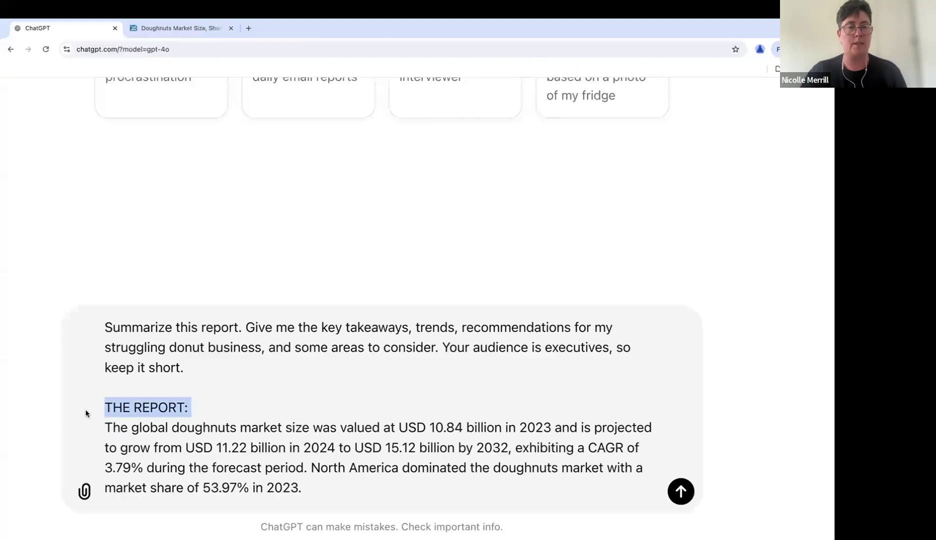
{"action": "left_click", "coordinate": [680, 490]}
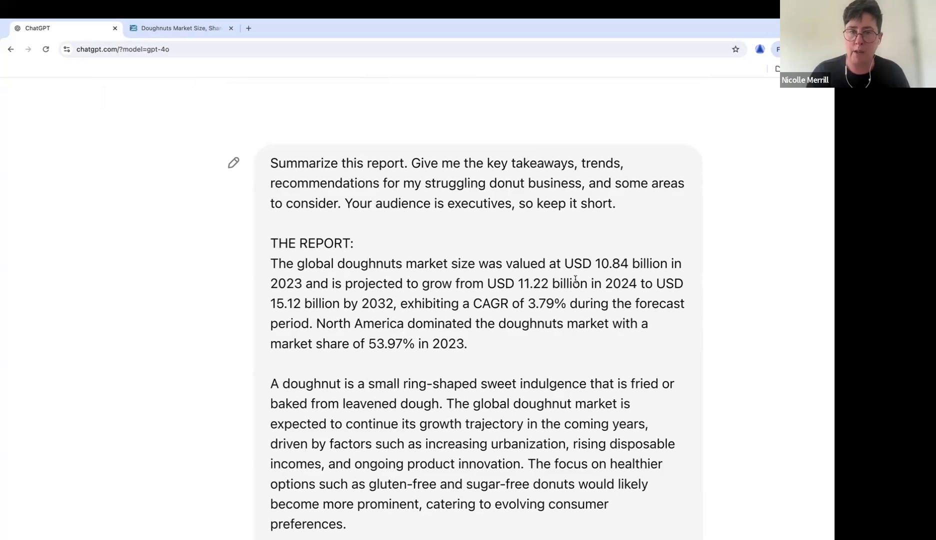
Read through the reply's Key Takeaways for Executives and Recommendations for Your Donut Business.
{"action": "scroll", "coordinate": [575, 279], "scroll_direction": "down", "scroll_amount": 20}
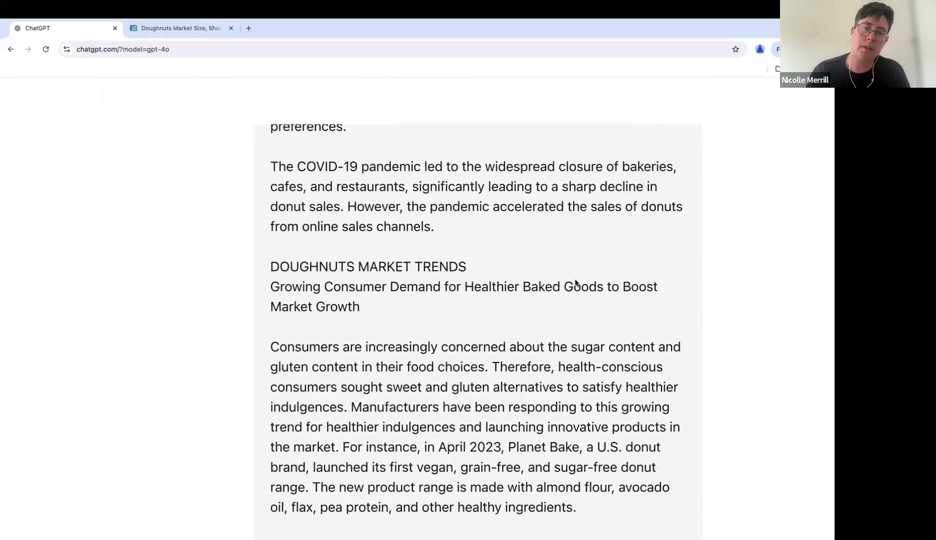
{"action": "scroll", "coordinate": [575, 279], "scroll_direction": "down", "scroll_amount": 20}
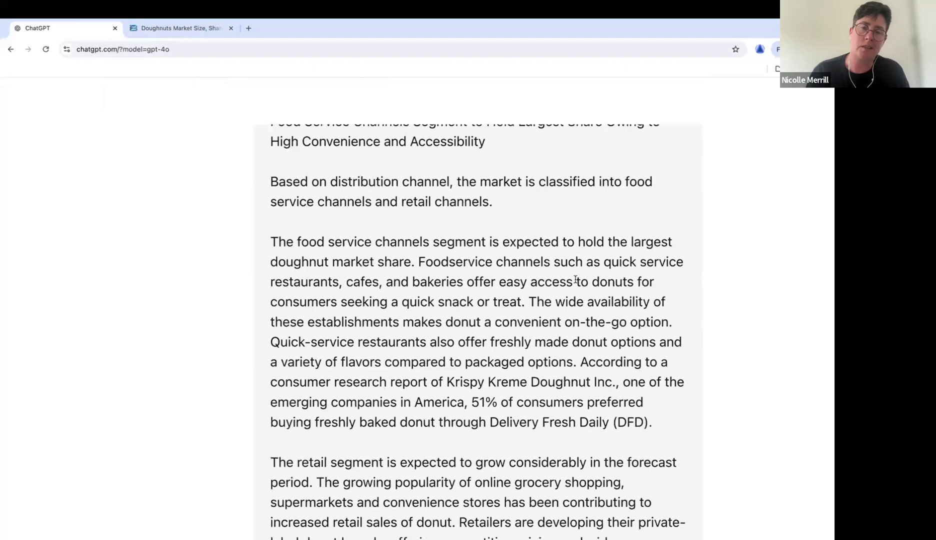
{"action": "scroll", "coordinate": [575, 280], "scroll_direction": "down", "scroll_amount": 15}
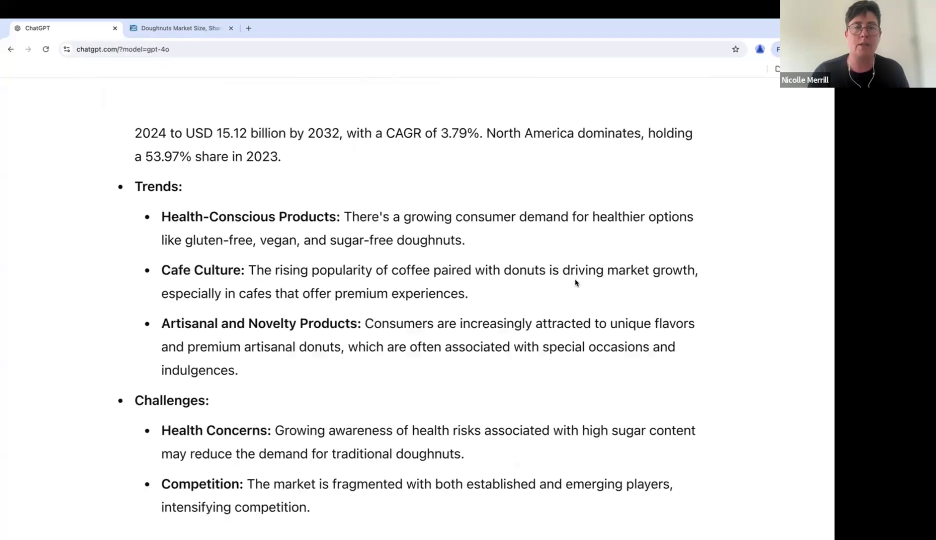
{"action": "scroll", "coordinate": [576, 280], "scroll_direction": "up", "scroll_amount": 1}
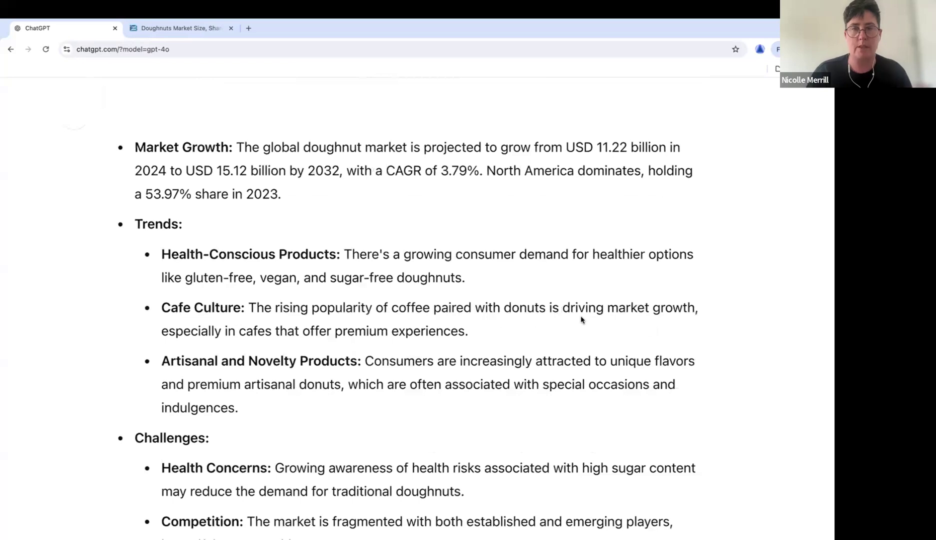
{"action": "scroll", "coordinate": [581, 315], "scroll_direction": "down", "scroll_amount": 5}
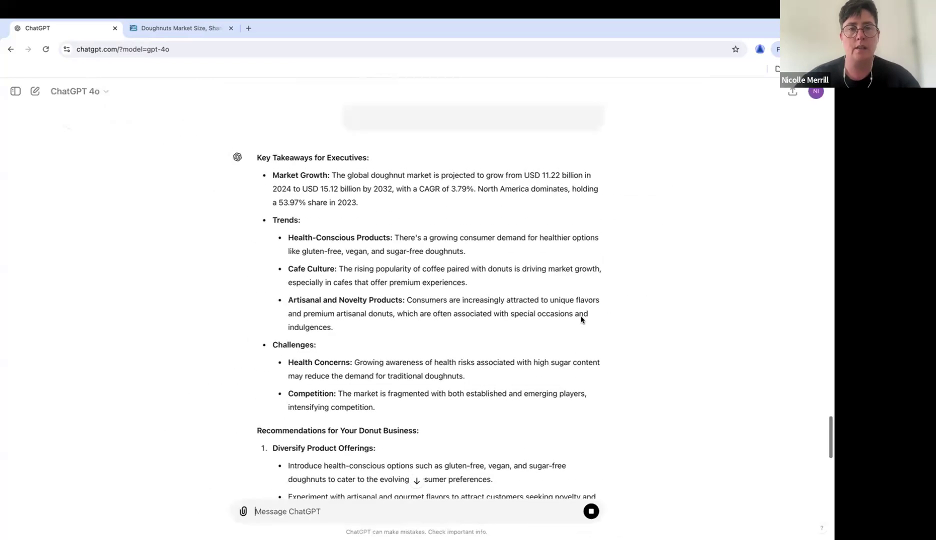
{"action": "scroll", "coordinate": [581, 319], "scroll_direction": "down", "scroll_amount": 1}
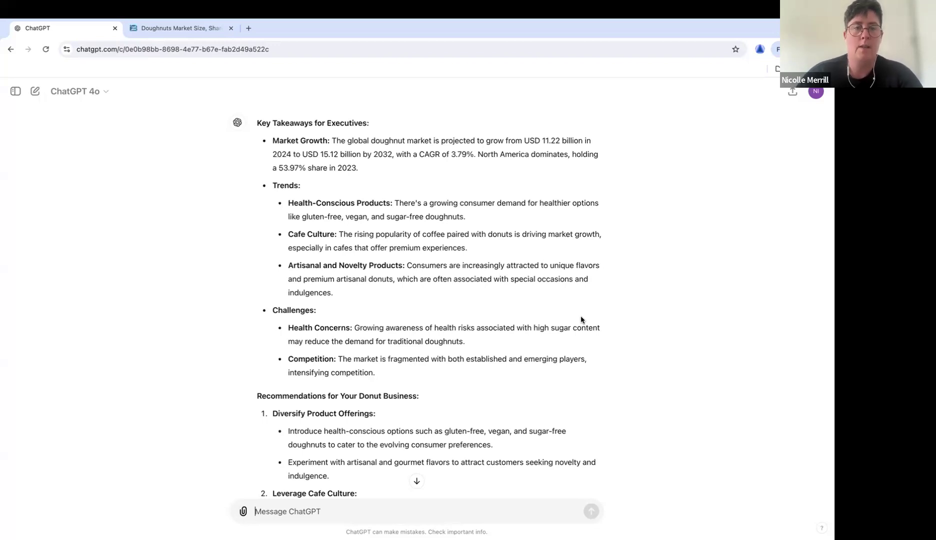
Highlight the Innovation recommendation, then select the 11.22 figure in the Market Growth bullet.
{"action": "scroll", "coordinate": [581, 316], "scroll_direction": "down", "scroll_amount": 3}
{"action": "scroll", "coordinate": [580, 316], "scroll_direction": "up", "scroll_amount": 4}
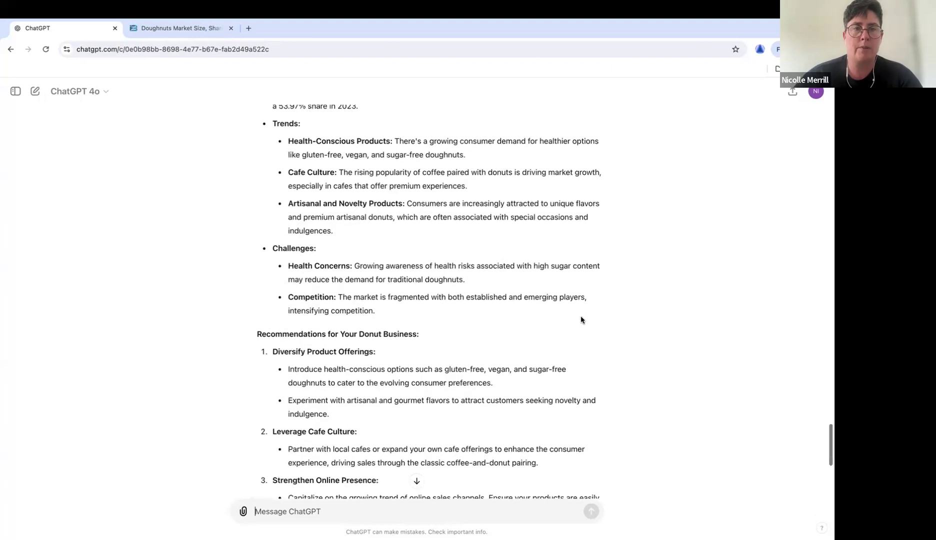
{"action": "scroll", "coordinate": [580, 316], "scroll_direction": "down", "scroll_amount": 8}
{"action": "scroll", "coordinate": [580, 317], "scroll_direction": "down", "scroll_amount": 3}
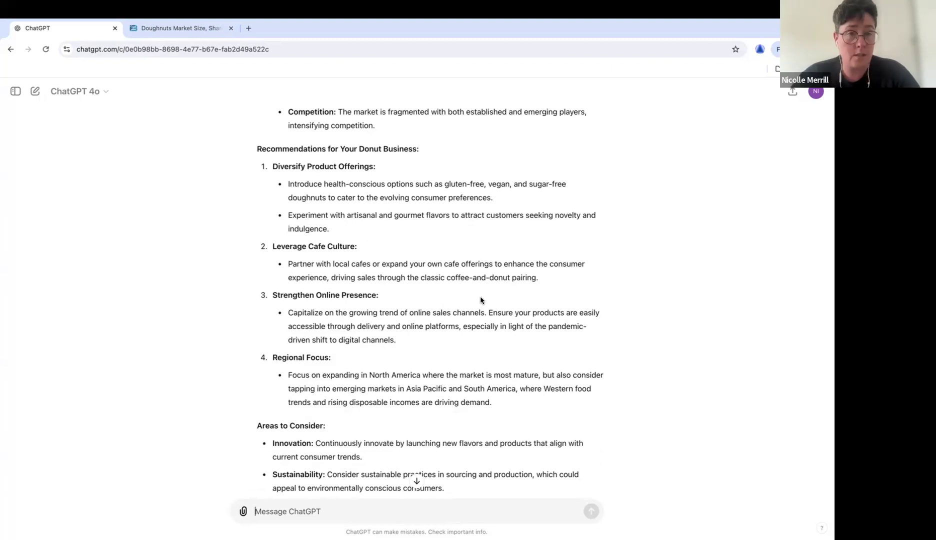
{"action": "scroll", "coordinate": [481, 300], "scroll_direction": "down", "scroll_amount": 5}
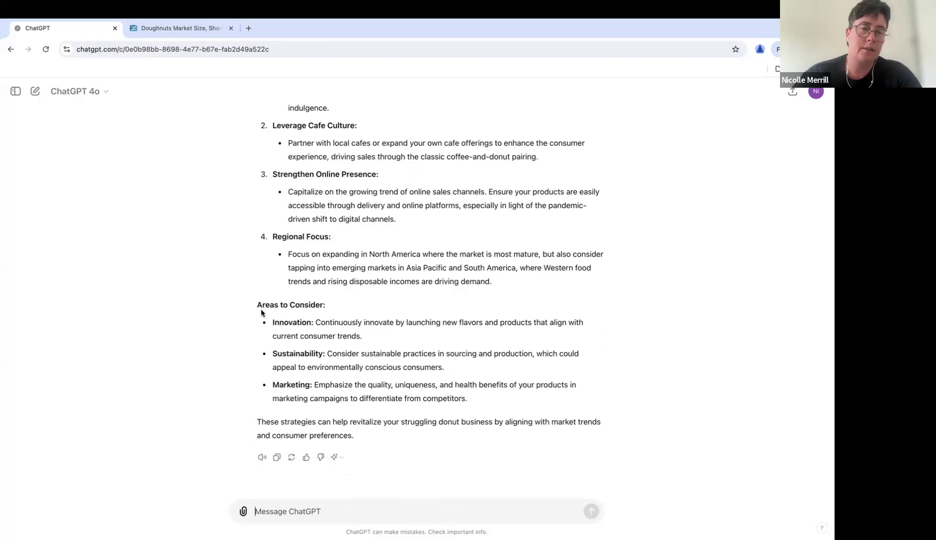
{"action": "left_click_drag", "start_coordinate": [272, 320], "coordinate": [377, 342]}
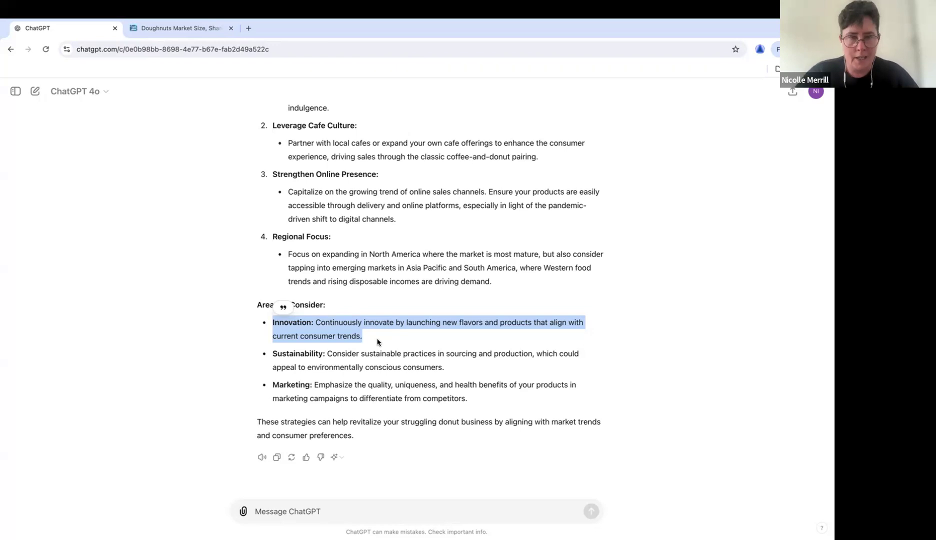
{"action": "scroll", "coordinate": [378, 342], "scroll_direction": "up", "scroll_amount": 10}
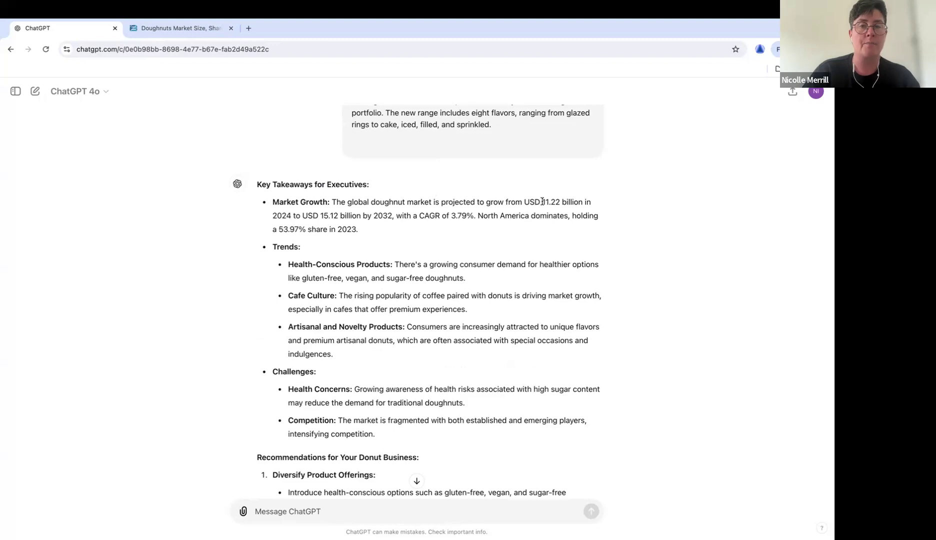
{"action": "mouse_move", "coordinate": [542, 201]}
{"action": "left_mouse_down"}
{"action": "mouse_move", "coordinate": [570, 201]}
{"action": "mouse_move", "coordinate": [559, 202]}
{"action": "left_mouse_up"}
{"action": "key", "text": "super+c"}
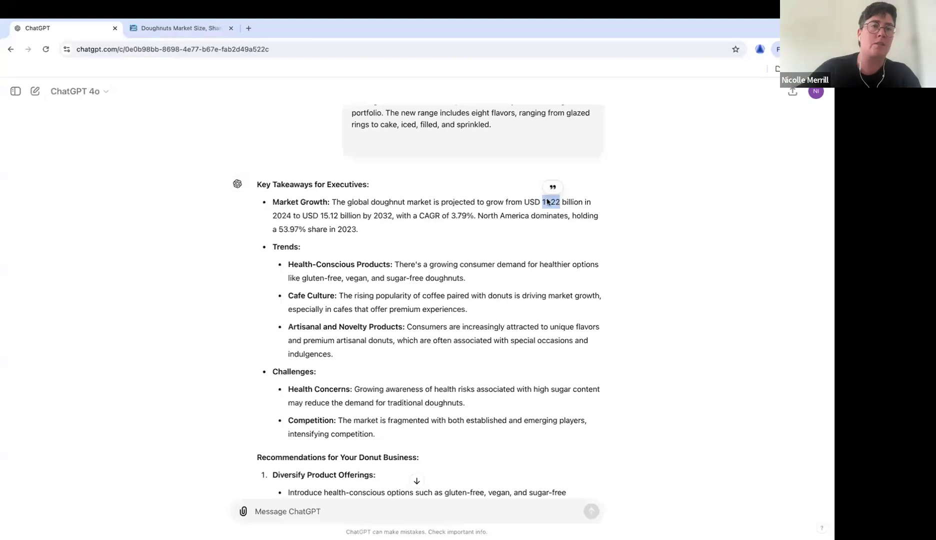
Search the report page for 11.22 and select its sentence on growth from 2024.
{"action": "mouse_move", "coordinate": [172, 4]}
{"action": "left_click", "coordinate": [183, 33]}
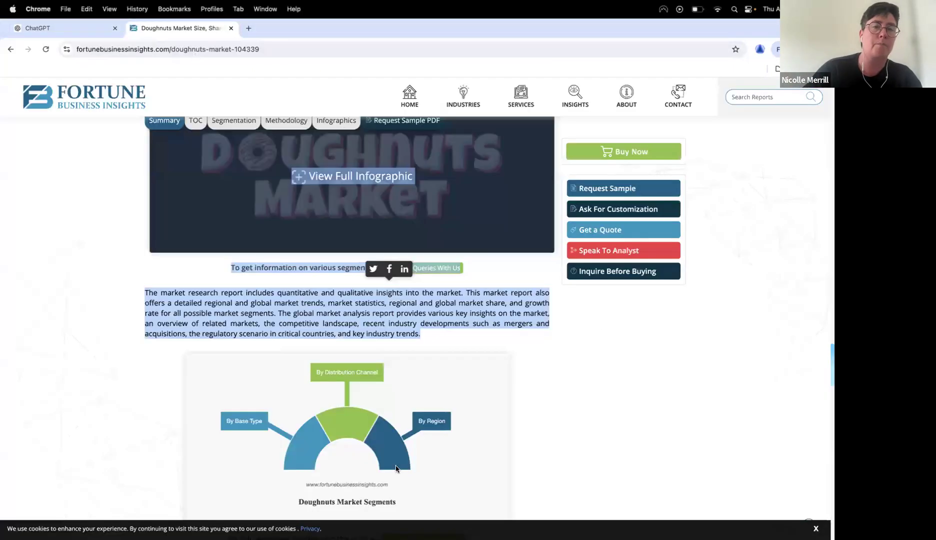
{"action": "key", "text": "super+f"}
{"action": "key", "text": "super+v"}
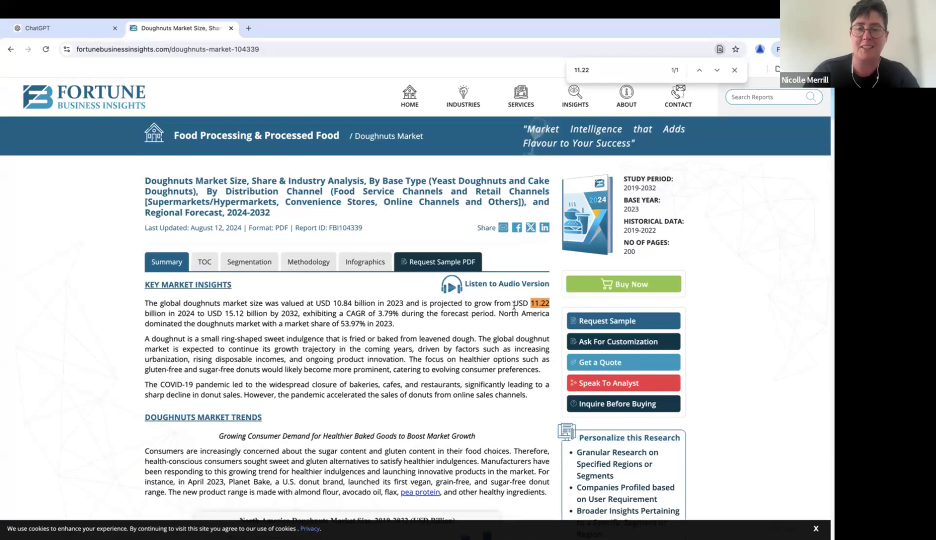
{"action": "left_click_drag", "start_coordinate": [514, 306], "coordinate": [165, 317]}
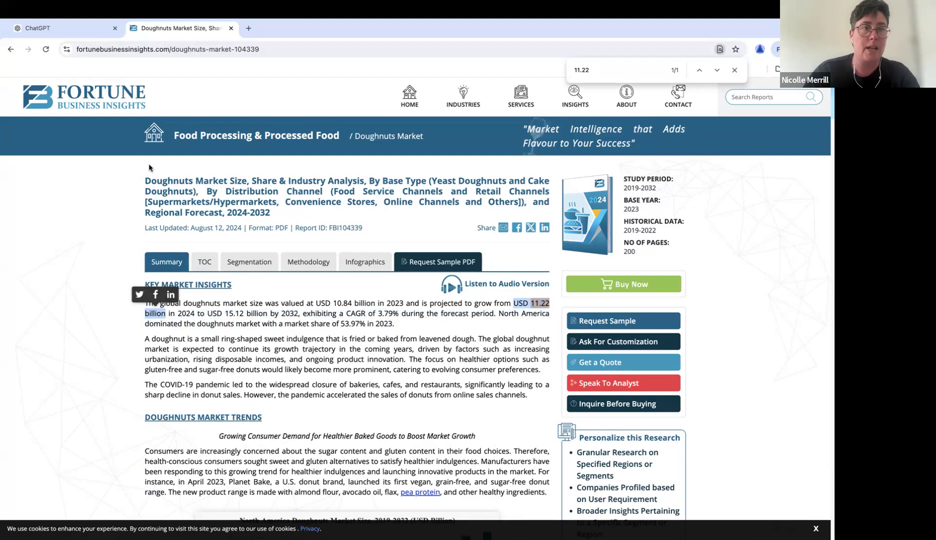
{"action": "left_click_drag", "start_coordinate": [430, 303], "coordinate": [195, 314]}
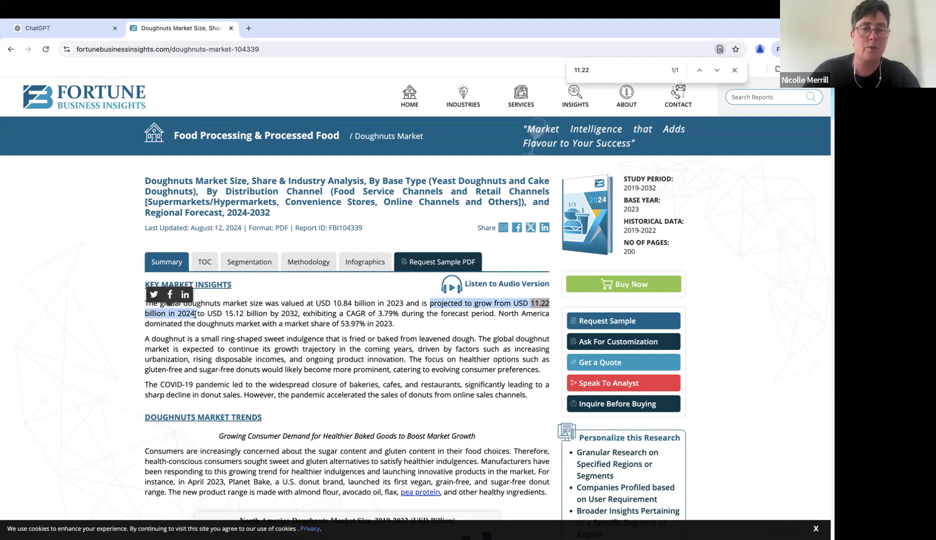
Back in ChatGPT, highlight the matching Market Growth sentence and move to the message box.
{"action": "left_click", "coordinate": [91, 35]}
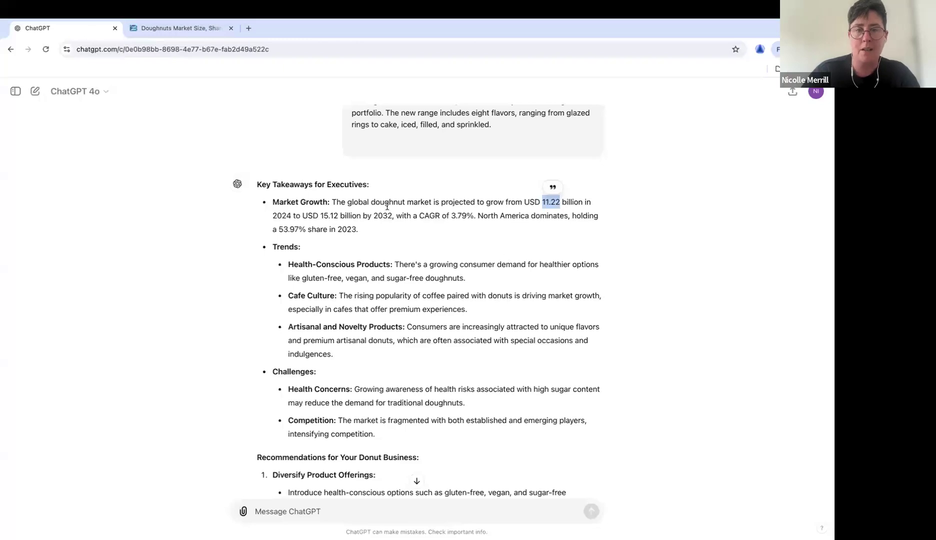
{"action": "left_click_drag", "start_coordinate": [333, 202], "coordinate": [299, 216]}
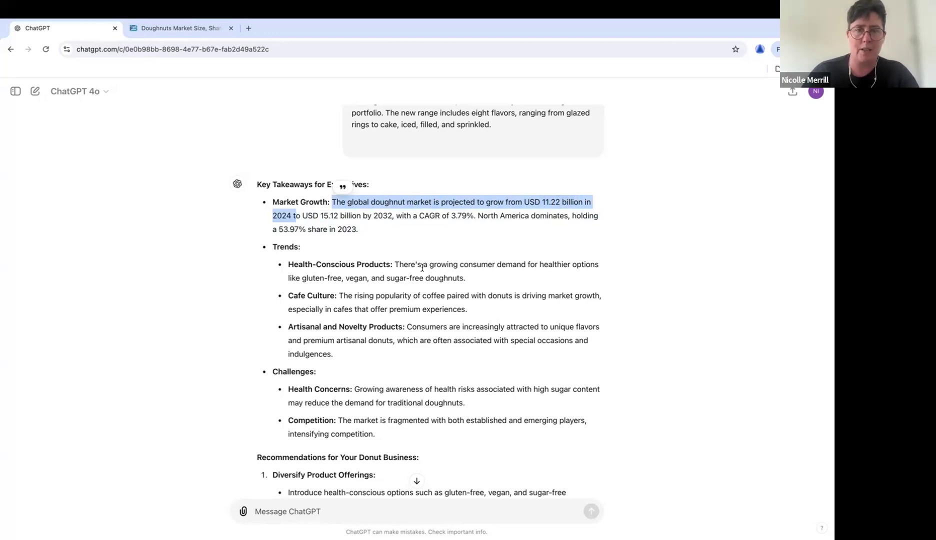
{"action": "scroll", "coordinate": [422, 268], "scroll_direction": "down", "scroll_amount": 3}
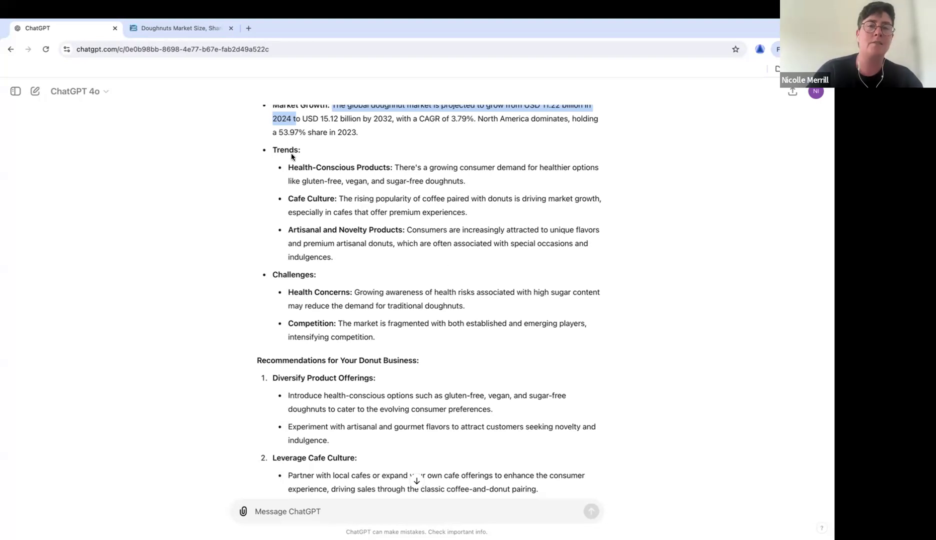
{"action": "left_click", "coordinate": [302, 510]}
Ask ChatGPT for a list of innovative ways our struggling business can take advantage of these trends.
{"action": "type", "text": "Create a list of re"}
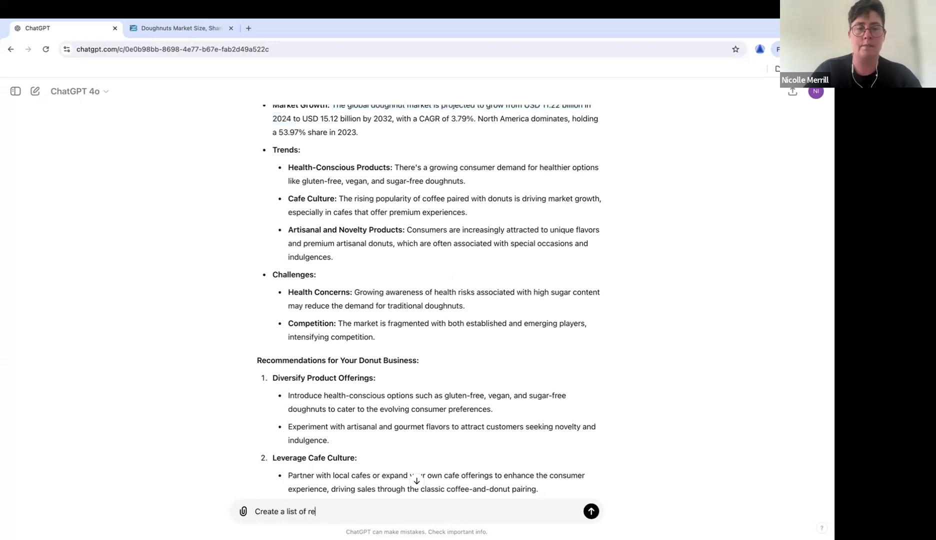
{"action": "type", "text": " innovatie"}
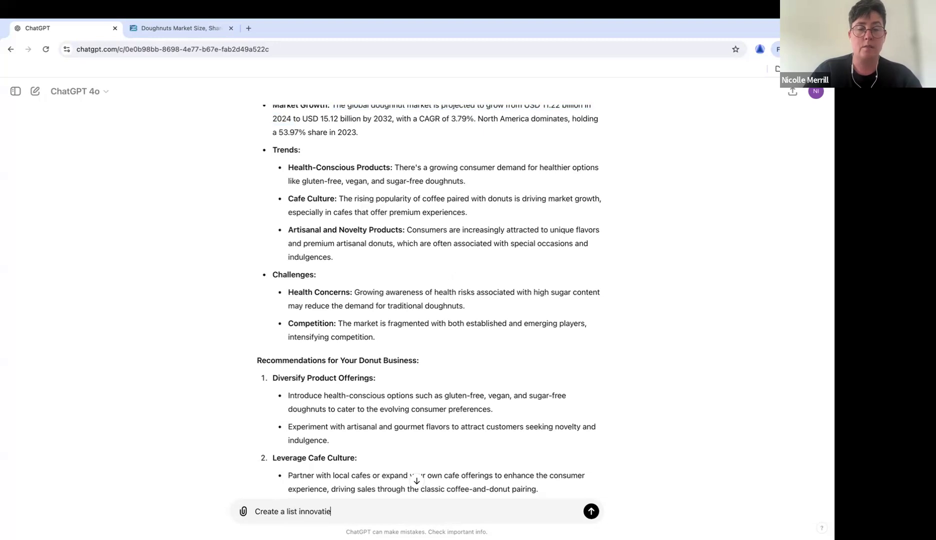
{"action": "key", "text": "BackSpace"}
{"action": "type", "text": "ve ways our struggling business can"}
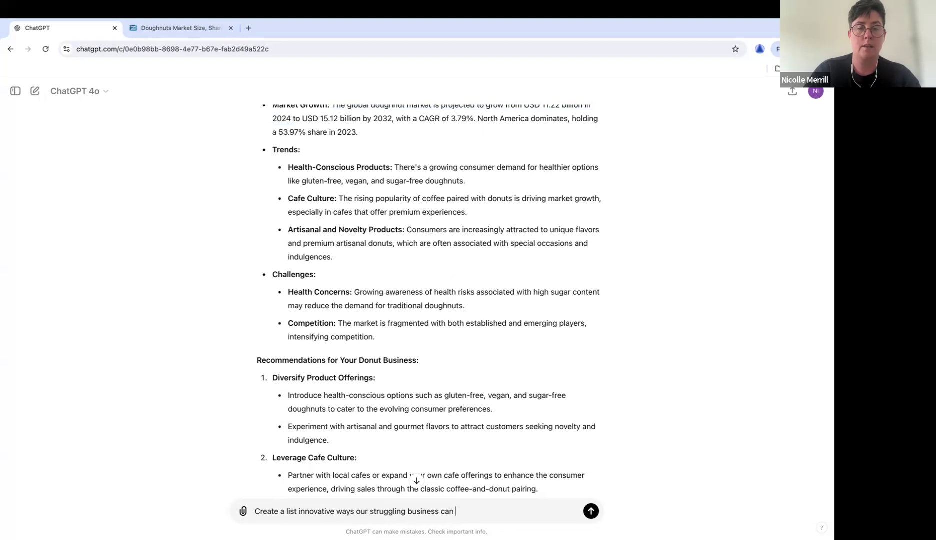
{"action": "type", "text": " capatilize on"}
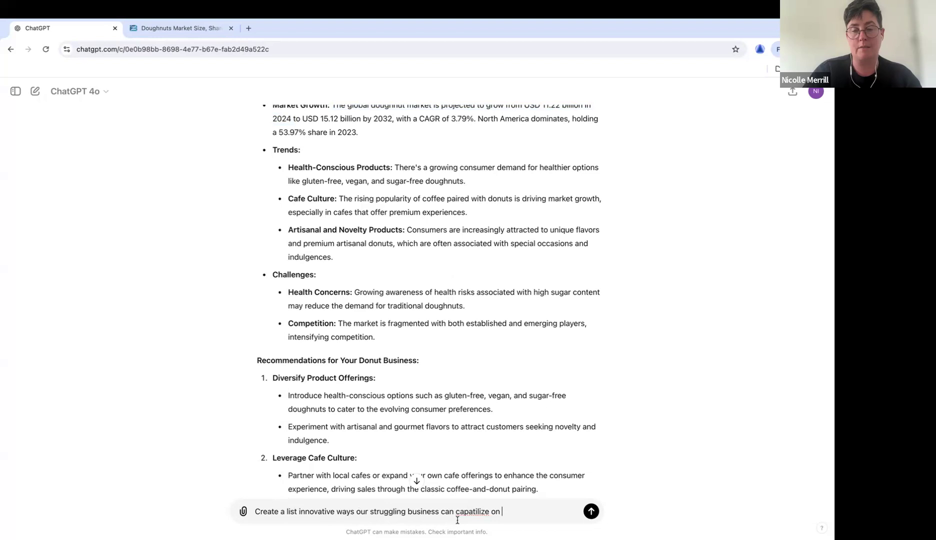
{"action": "left_click_drag", "start_coordinate": [456, 512], "coordinate": [551, 522]}
{"action": "type", "text": "take"}
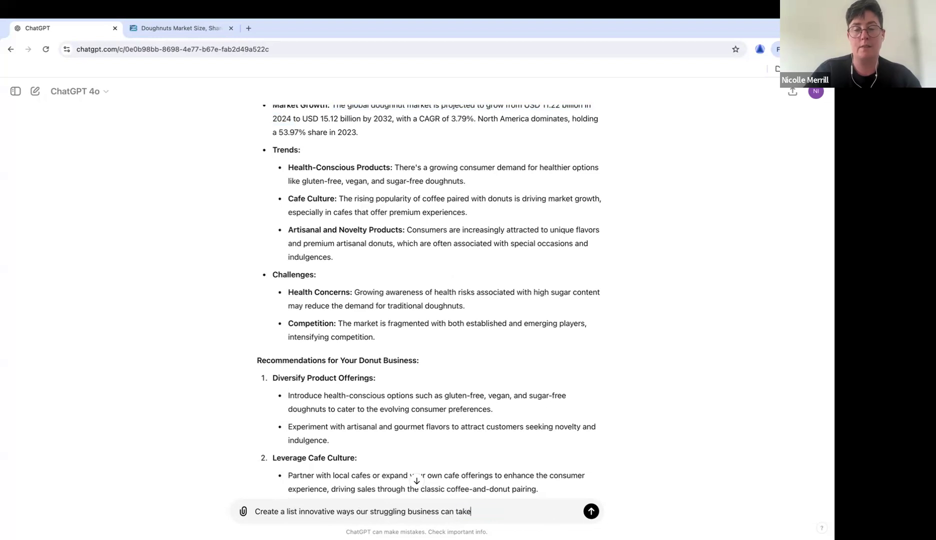
{"action": "type", "text": " advantage "}
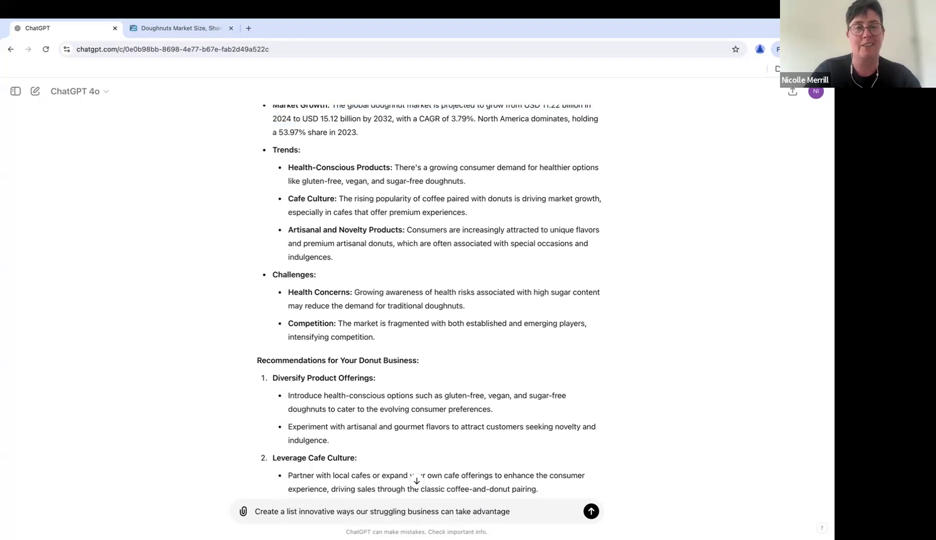
{"action": "type", "text": "of these trends"}
{"action": "key", "text": "Return"}
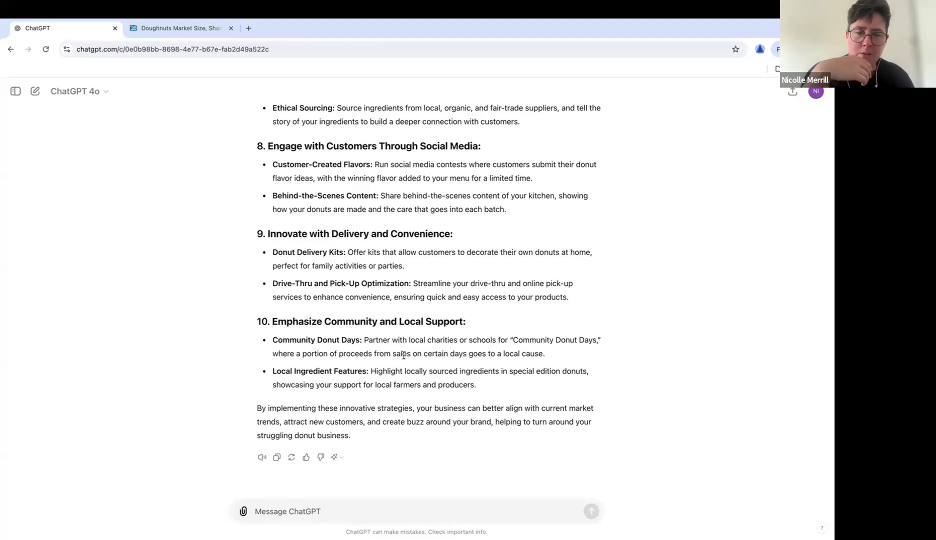
Type a request for a short persuasive email to my manager pitching three ideas, ending with a meeting ask.
{"action": "type", "text": "Create c"}
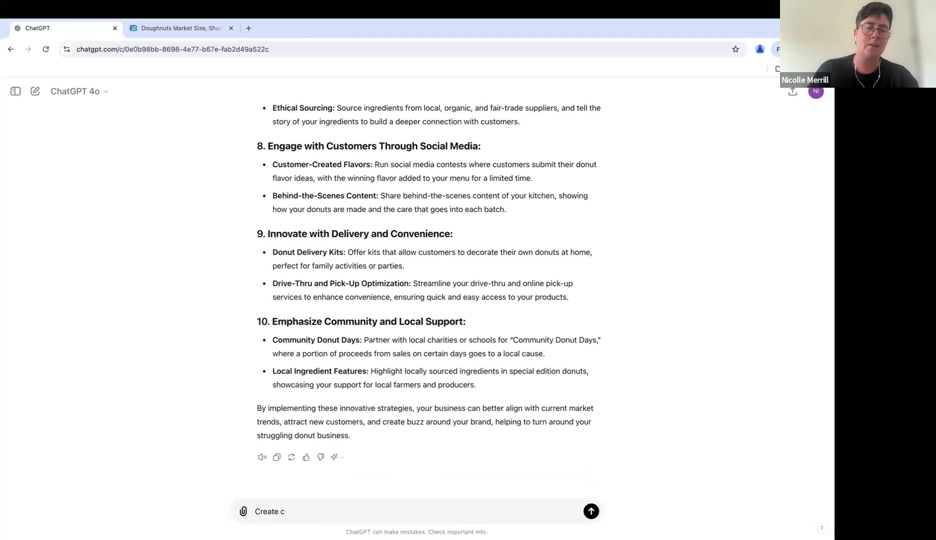
{"action": "key", "text": "BackSpace"}
{"action": "type", "text": "an email"}
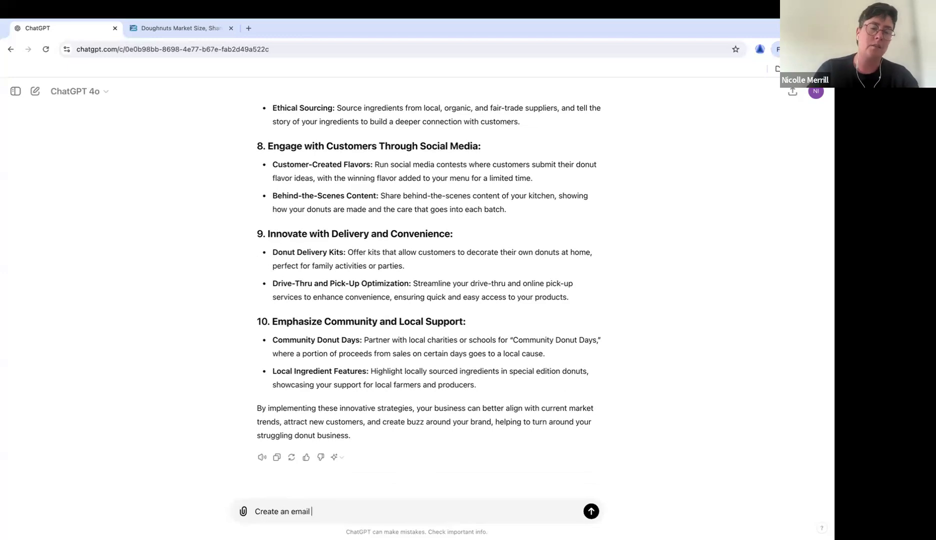
{"action": "key", "text": "BackSpace"}
{"action": "key", "text": "BackSpace"}
{"action": "key", "text": "BackSpace"}
{"action": "key", "text": "BackSpace"}
{"action": "key", "text": "BackSpace"}
{"action": "key", "text": "BackSpace"}
{"action": "key", "text": "BackSpace"}
{"action": "key", "text": "BackSpace"}
{"action": "type", "text": "pers"}
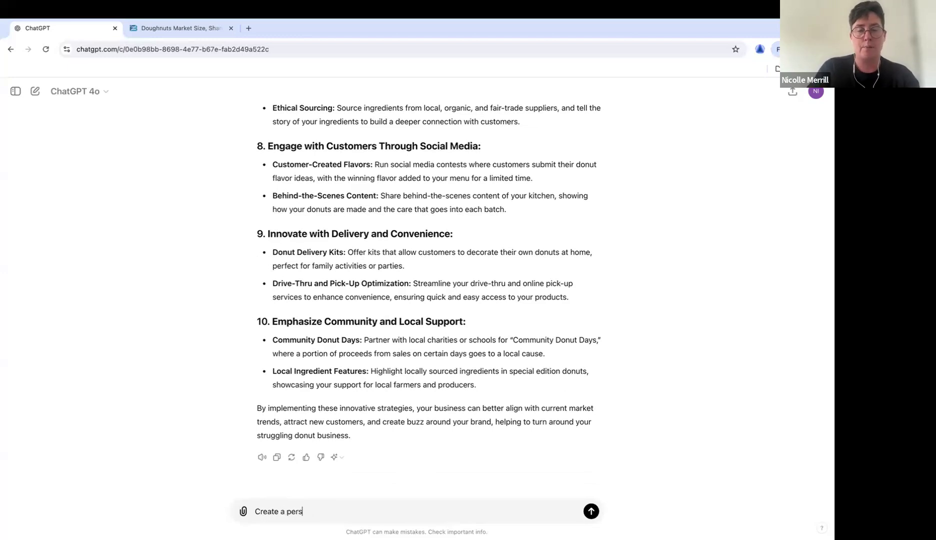
{"action": "type", "text": "uasive email to "}
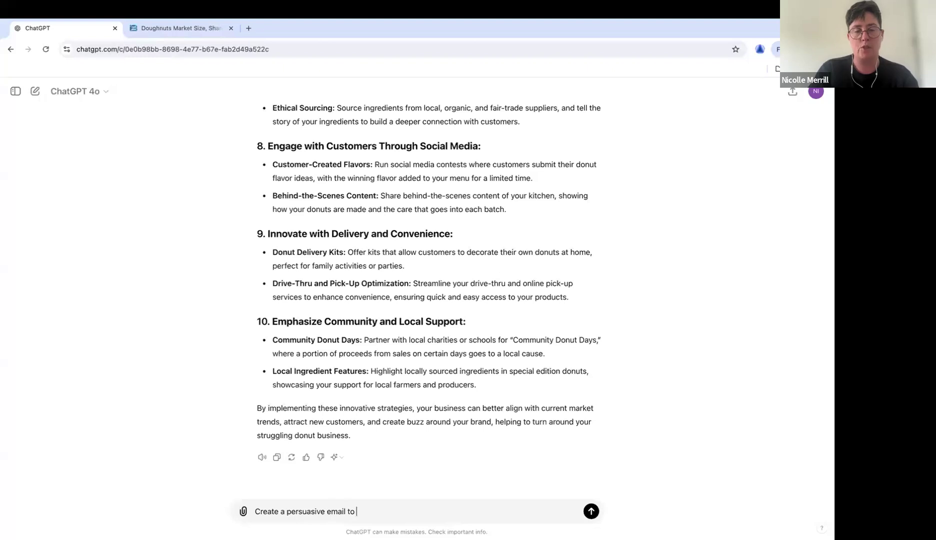
{"action": "type", "text": "my "}
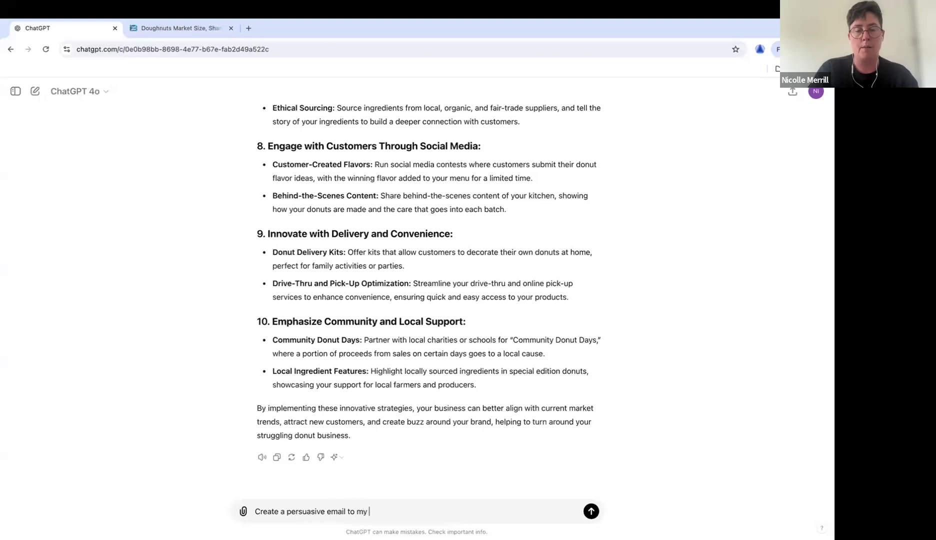
{"action": "type", "text": "manager, pitching three of"}
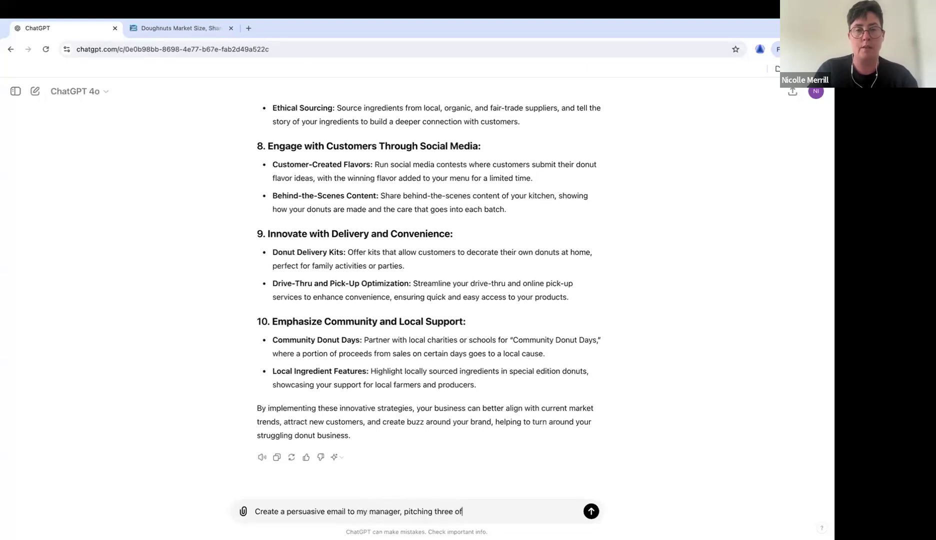
{"action": "type", "text": " these ideas wi"}
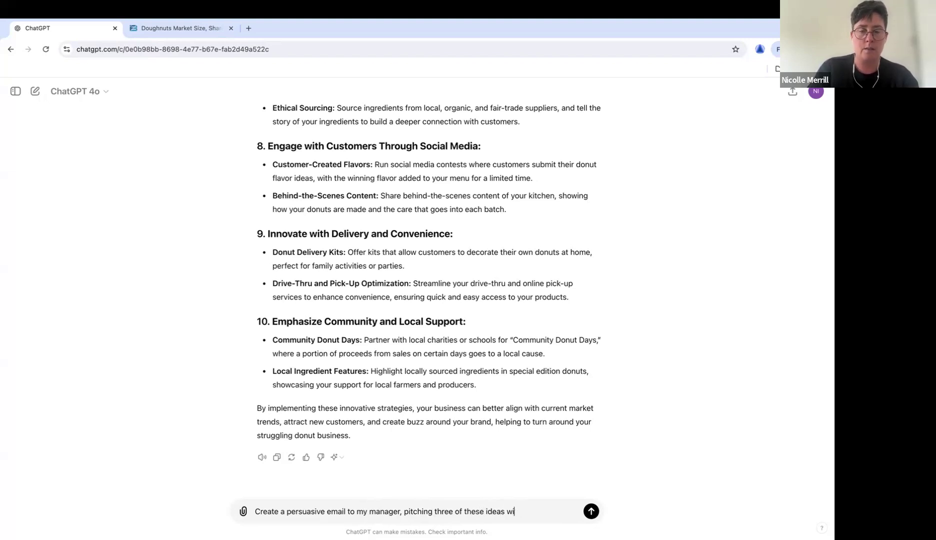
{"action": "type", "text": "th , referencing the tre"}
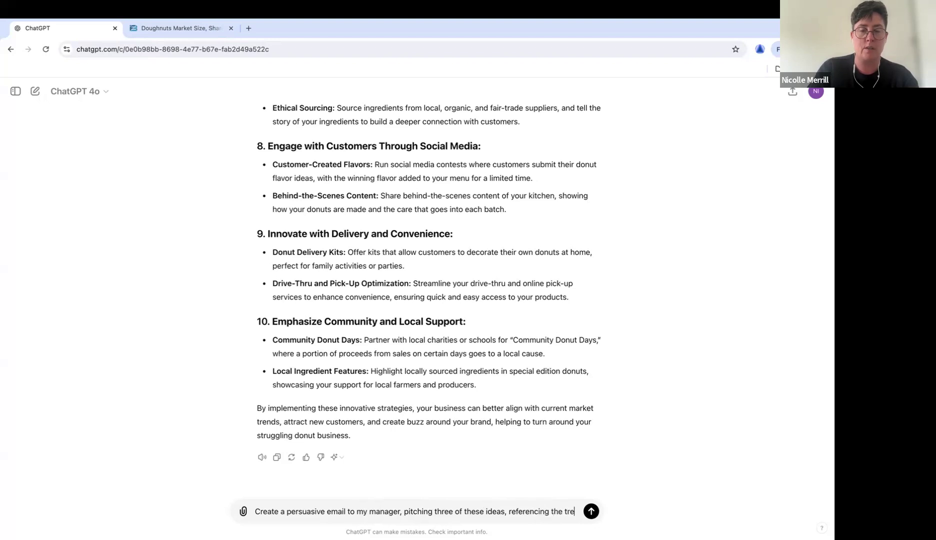
{"action": "type", "text": "nds in the repot"}
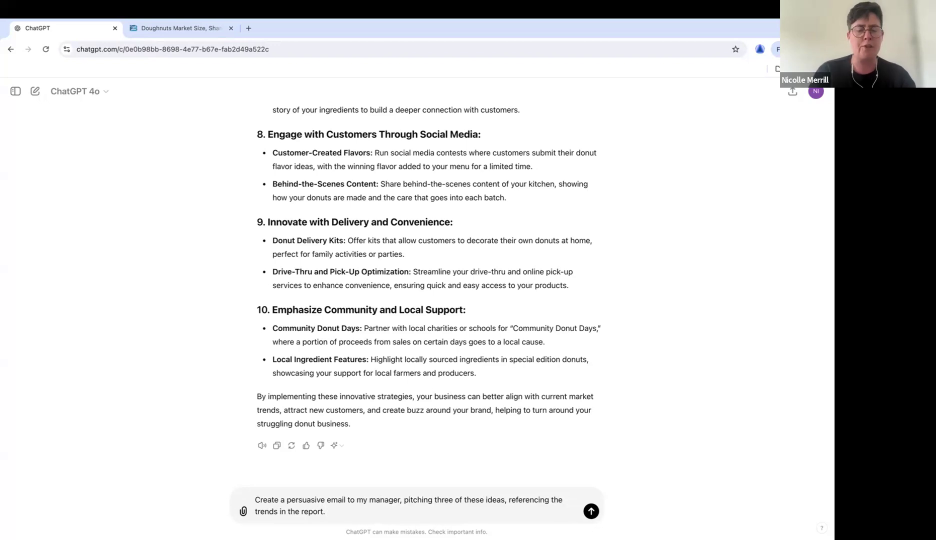
{"action": "type", "text": "eep i"}
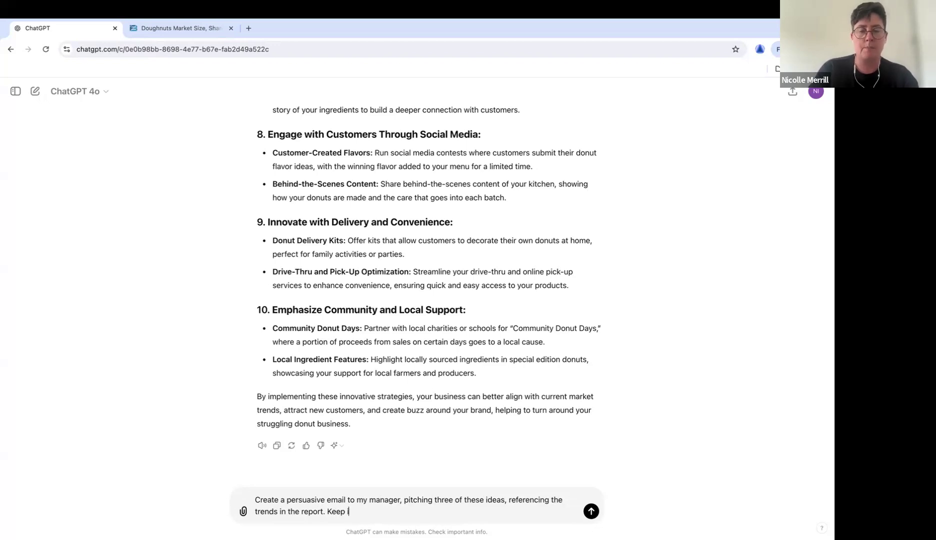
{"action": "type", "text": "t short, no yapping"}
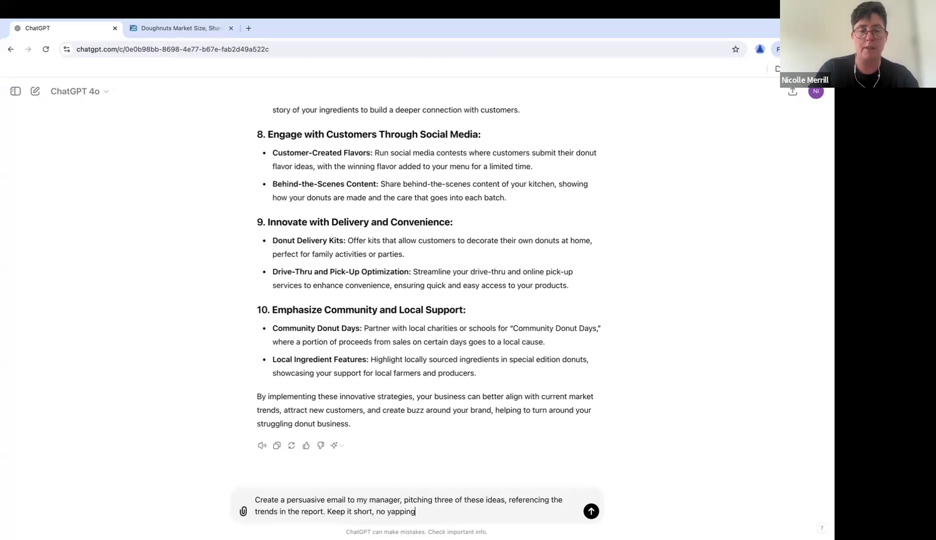
{"action": "type", "text": ". end with an ask "}
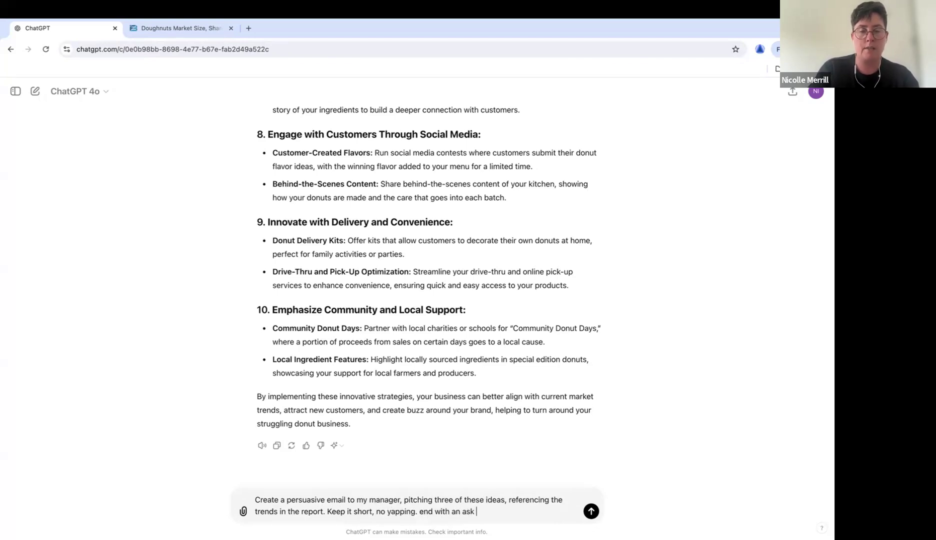
{"action": "type", "text": "to meet wiht my boss about the"}
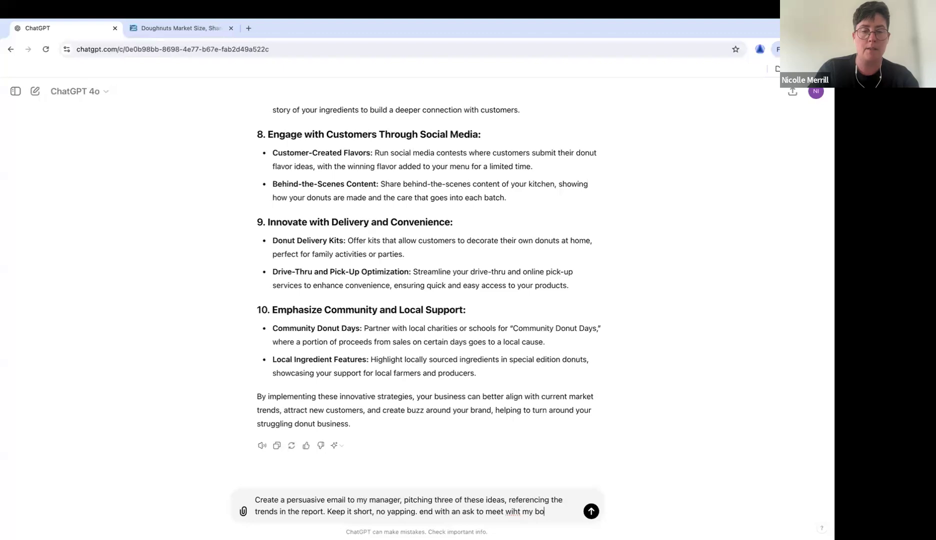
{"action": "key", "text": "BackSpace"}
{"action": "key", "text": "BackSpace"}
{"action": "key", "text": "BackSpace"}
{"action": "key", "text": "BackSpace"}
{"action": "key", "text": "BackSpace"}
{"action": "key", "text": "BackSpace"}
{"action": "key", "text": "BackSpace"}
{"action": "key", "text": "BackSpace"}
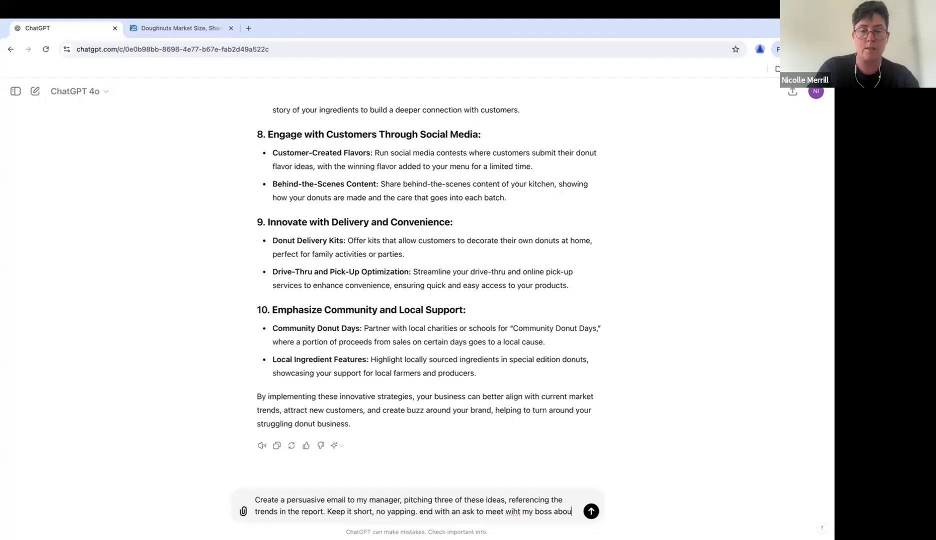
{"action": "type", "text": "to discuss these"}
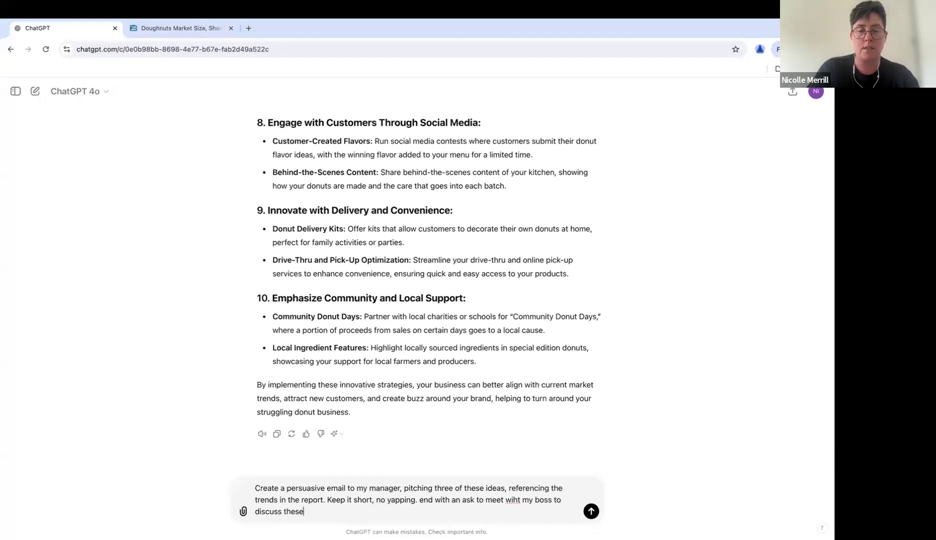
{"action": "type", "text": " idea."}
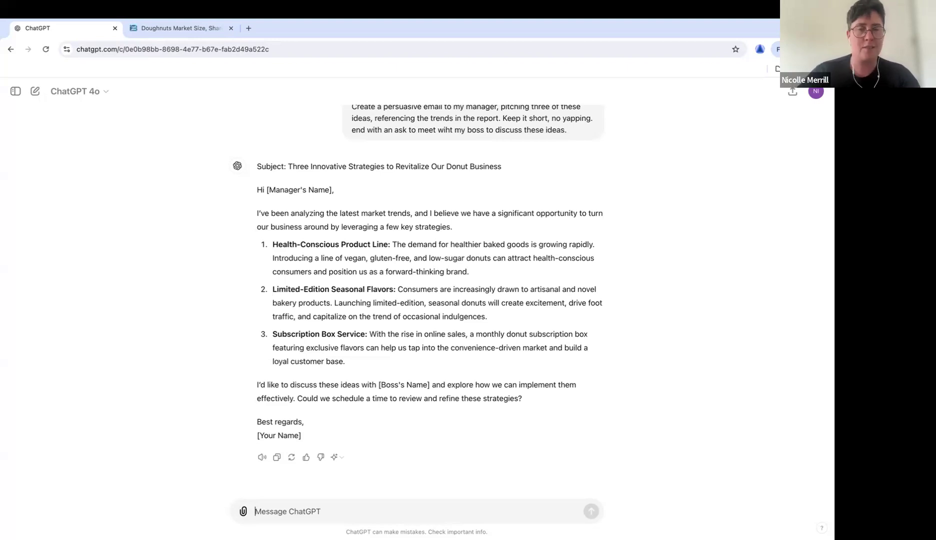
{"action": "scroll", "coordinate": [445, 299], "scroll_direction": "up", "scroll_amount": 1}
{"action": "scroll", "coordinate": [445, 299], "scroll_direction": "up", "scroll_amount": 20}
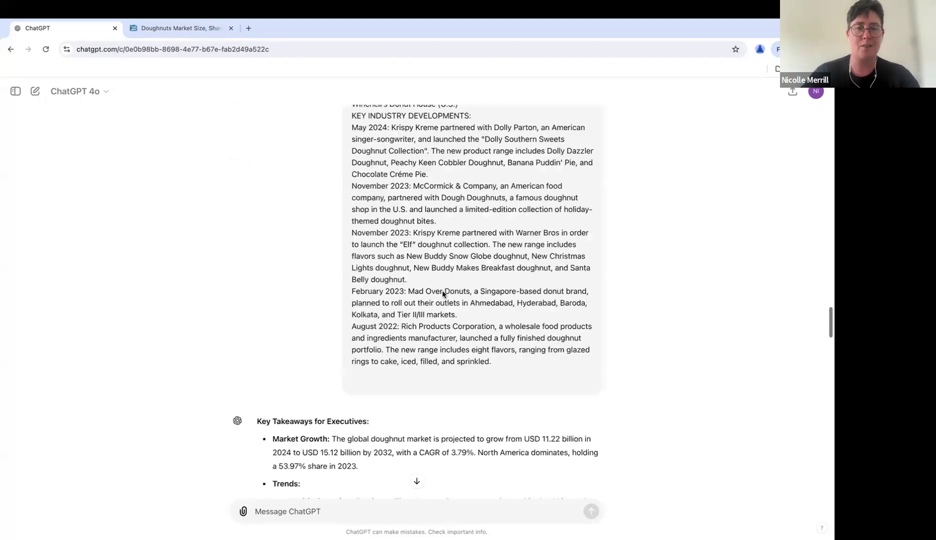
{"action": "scroll", "coordinate": [443, 290], "scroll_direction": "up", "scroll_amount": 2}
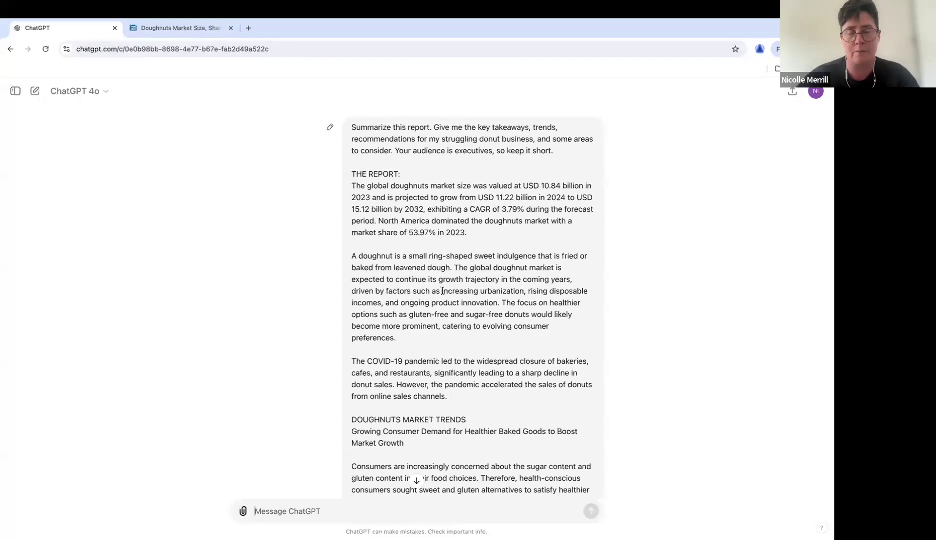
{"action": "scroll", "coordinate": [442, 291], "scroll_direction": "down", "scroll_amount": 15}
{"action": "scroll", "coordinate": [443, 290], "scroll_direction": "down", "scroll_amount": 20}
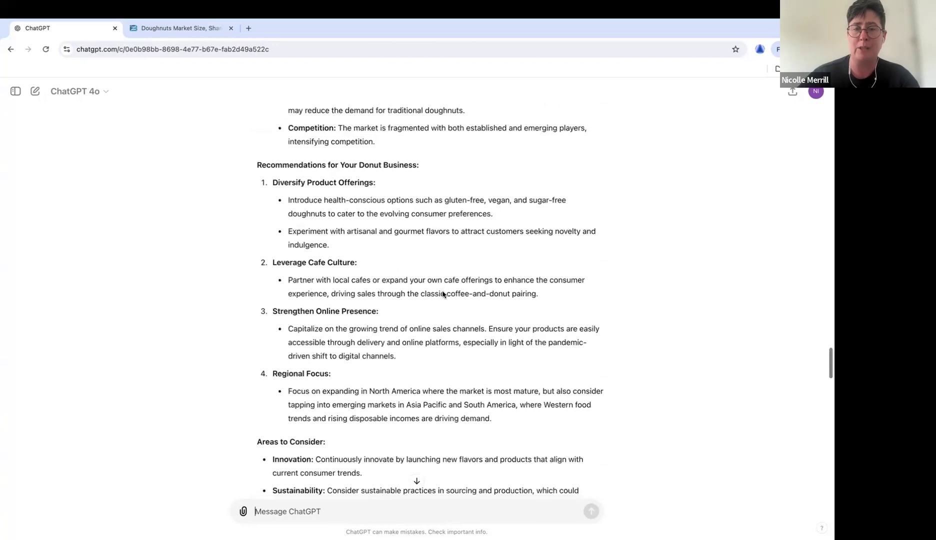
{"action": "scroll", "coordinate": [442, 293], "scroll_direction": "down", "scroll_amount": 8}
{"action": "scroll", "coordinate": [443, 292], "scroll_direction": "down", "scroll_amount": 5}
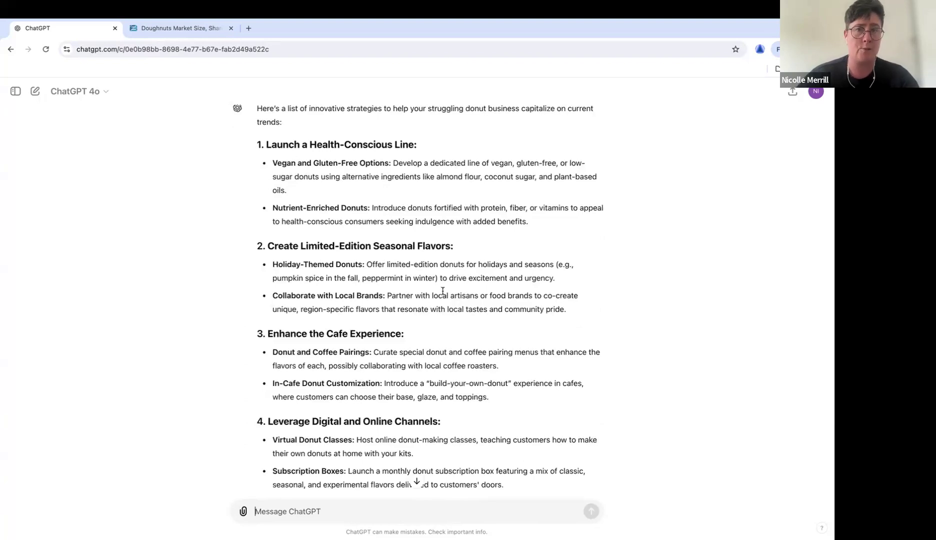
{"action": "scroll", "coordinate": [443, 292], "scroll_direction": "down", "scroll_amount": 7}
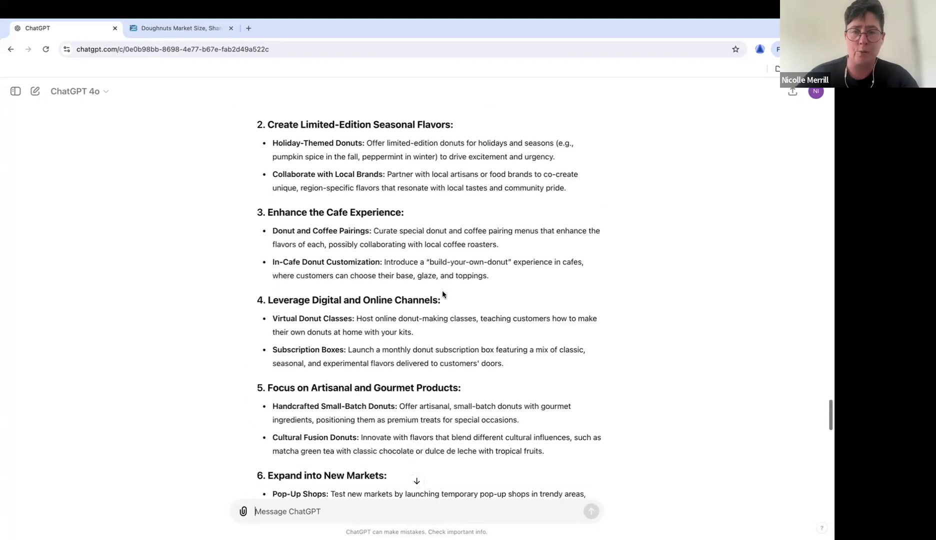
{"action": "scroll", "coordinate": [442, 295], "scroll_direction": "down", "scroll_amount": 7}
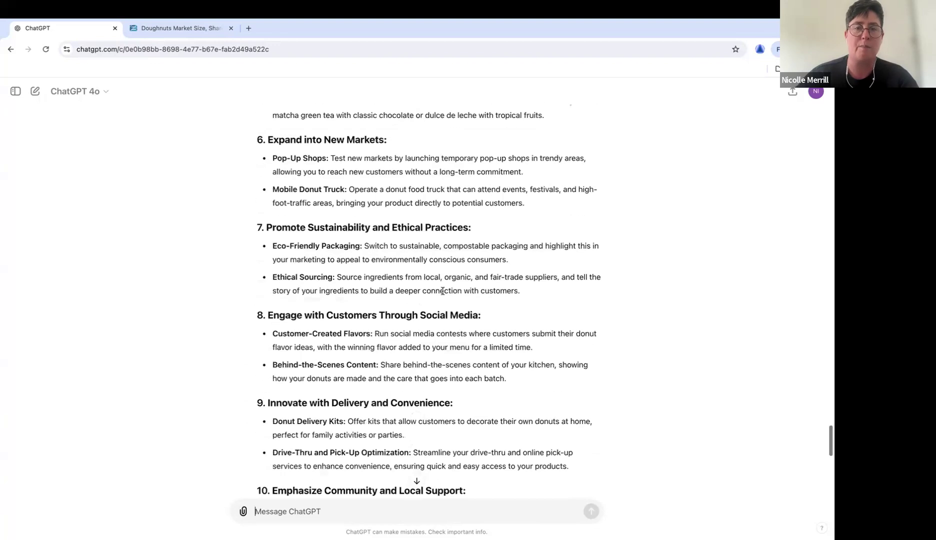
{"action": "scroll", "coordinate": [443, 292], "scroll_direction": "down", "scroll_amount": 8}
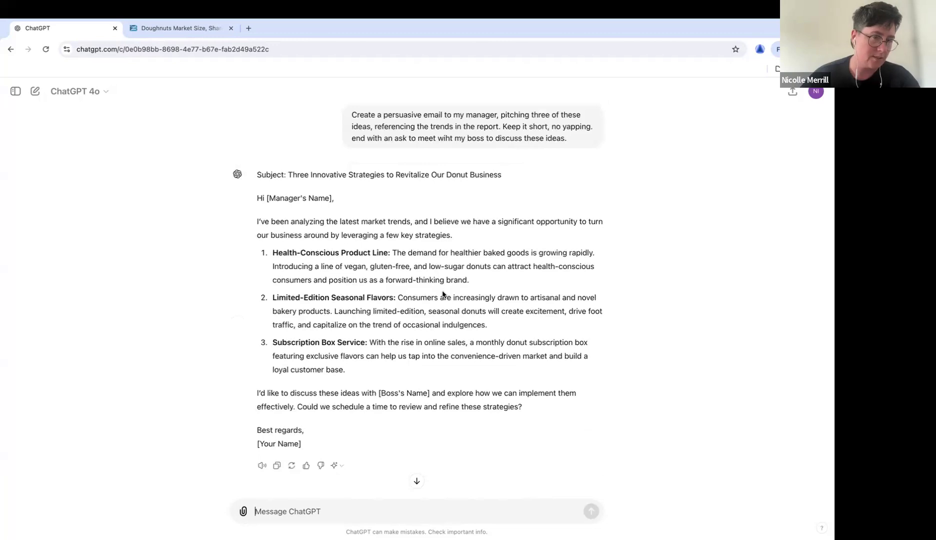
{"action": "scroll", "coordinate": [443, 293], "scroll_direction": "down", "scroll_amount": 1}
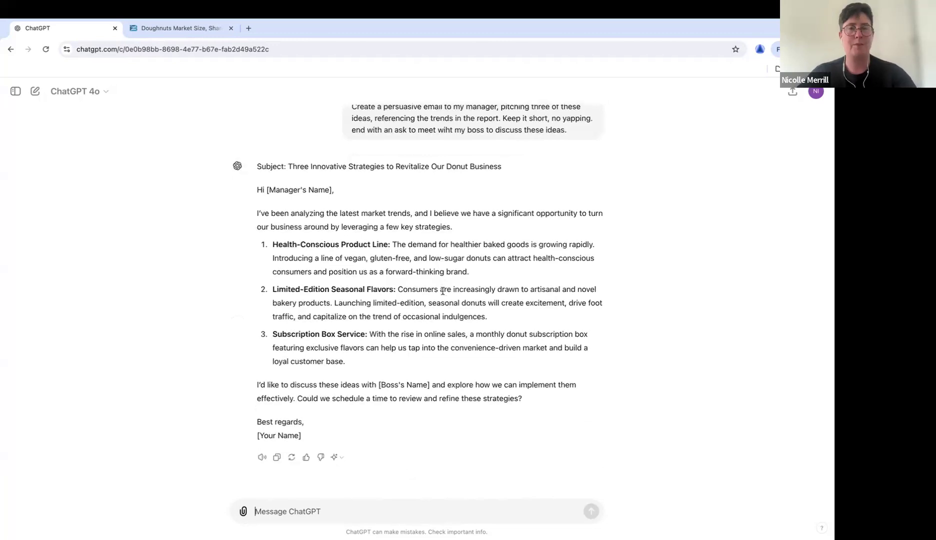